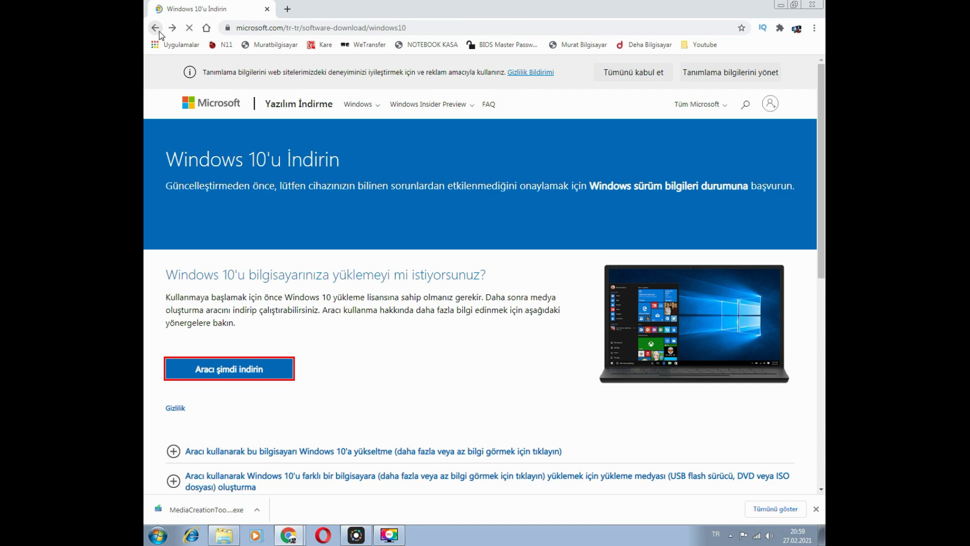
- Return to the Google results and search for "rufus indir"
click(159, 32)
drag(299, 78, 188, 101)
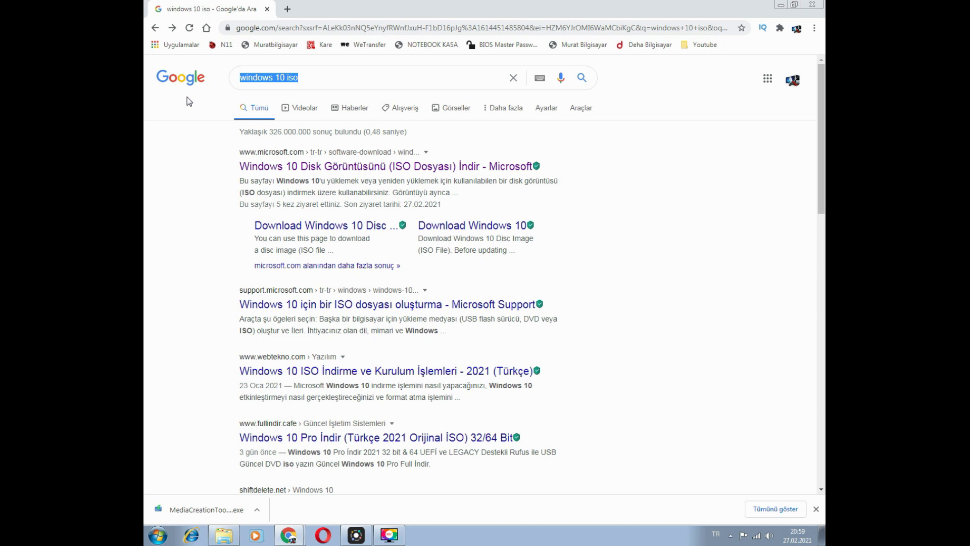
text(ruf)
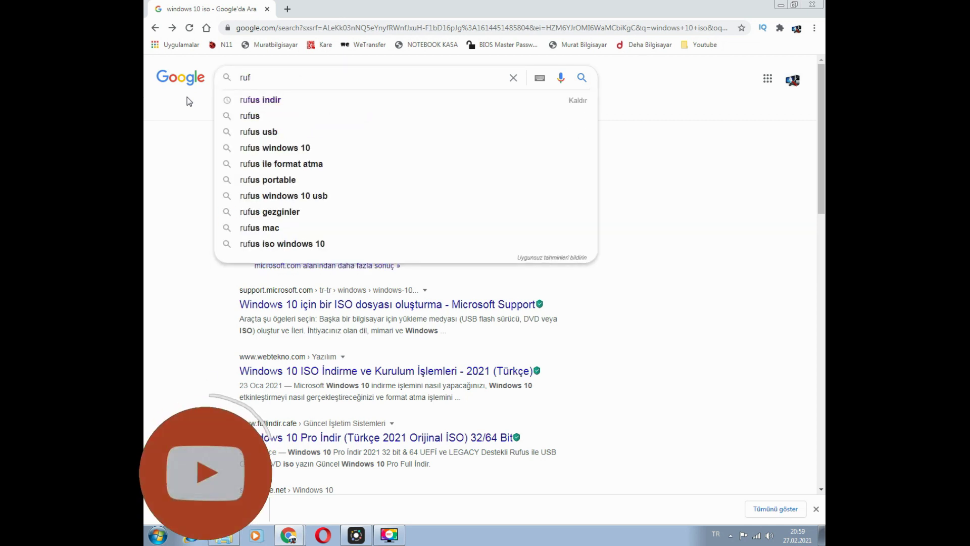
click(281, 100)
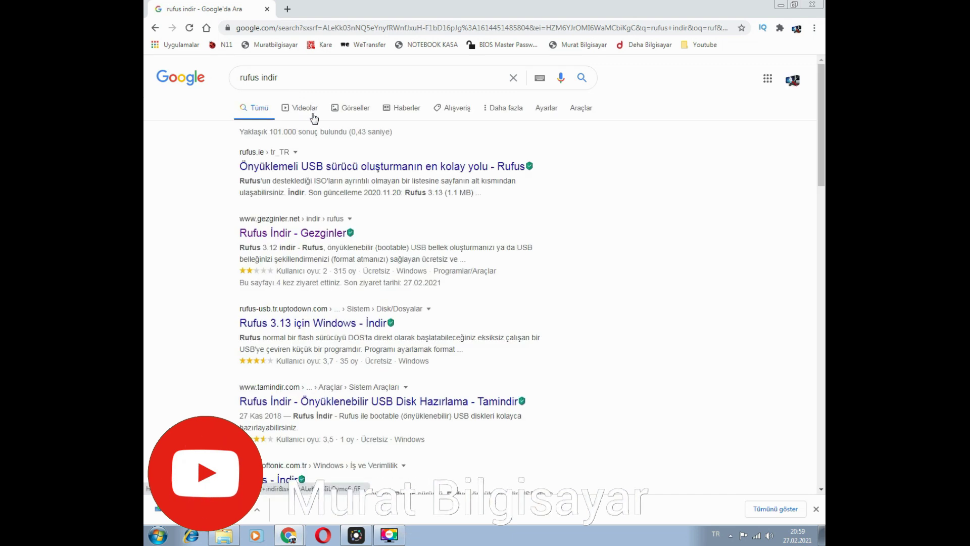
- Download Rufus 3.12 from its Gezginler page
click(295, 235)
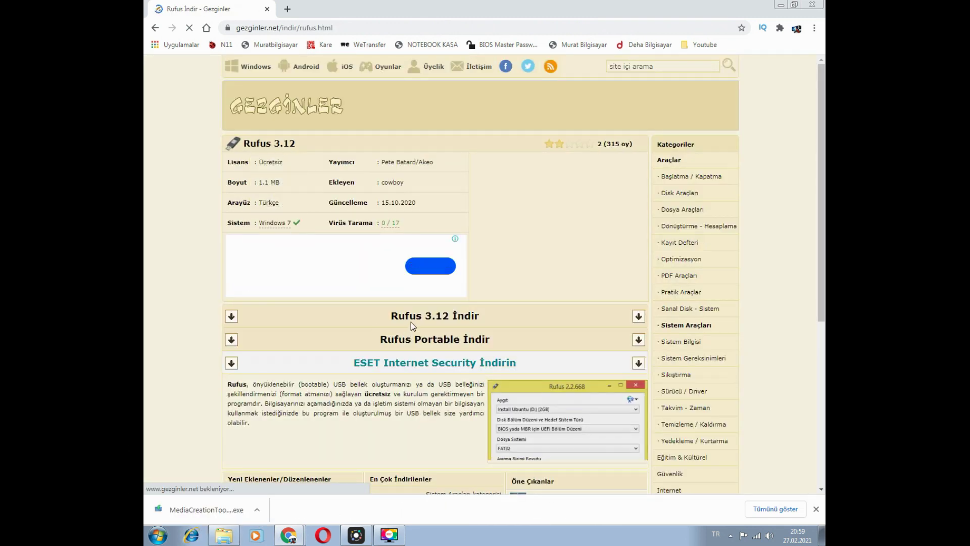
click(452, 319)
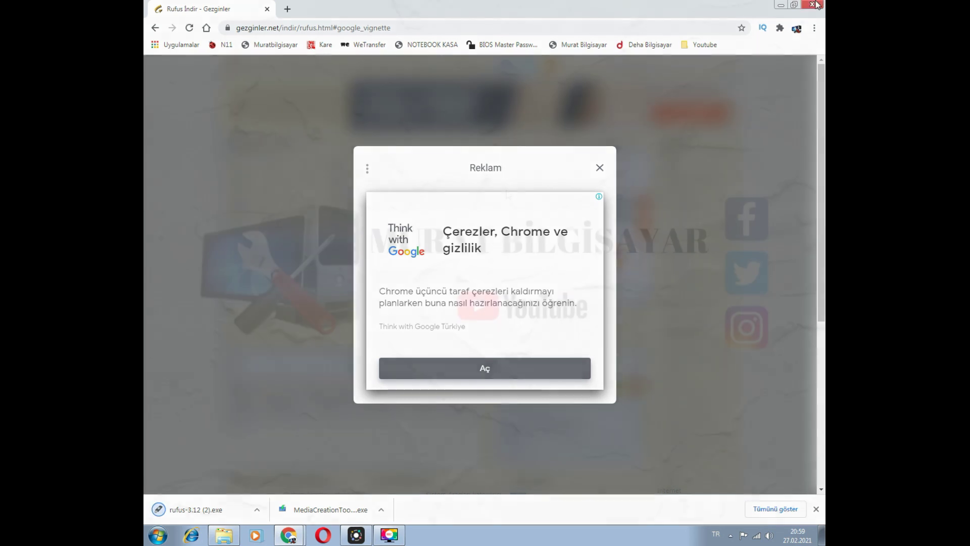
- Close the browser and open the Karşıdan Yüklemeler folder in Windows Explorer
click(818, 4)
click(158, 539)
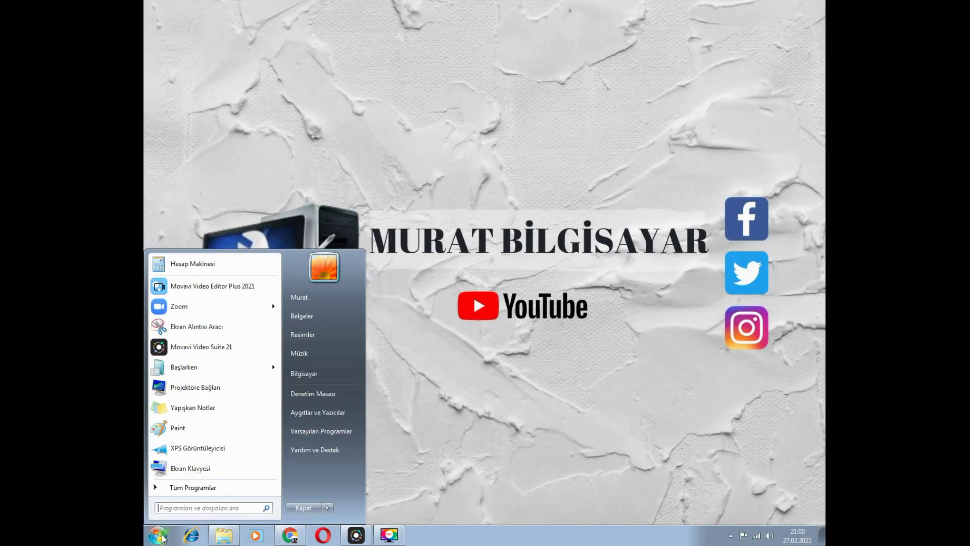
click(319, 298)
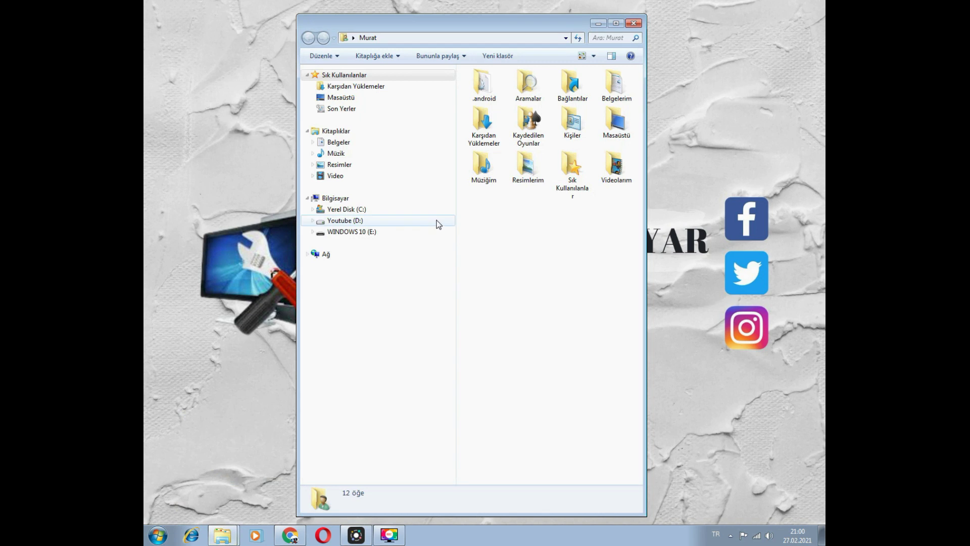
double_click(484, 122)
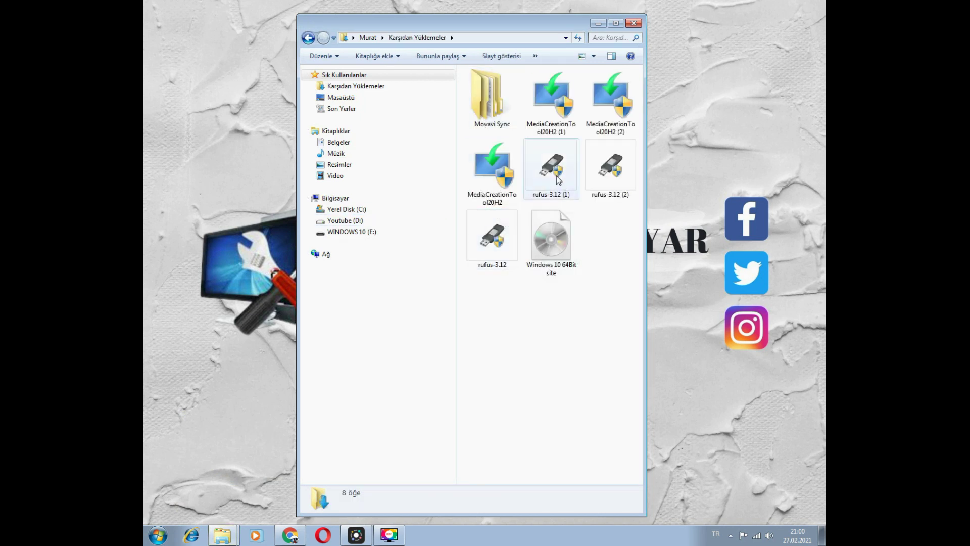
- Examine the downloaded rufus-3.12, MediaCreationTool20H2 and Windows 10 64Bit site files
click(495, 248)
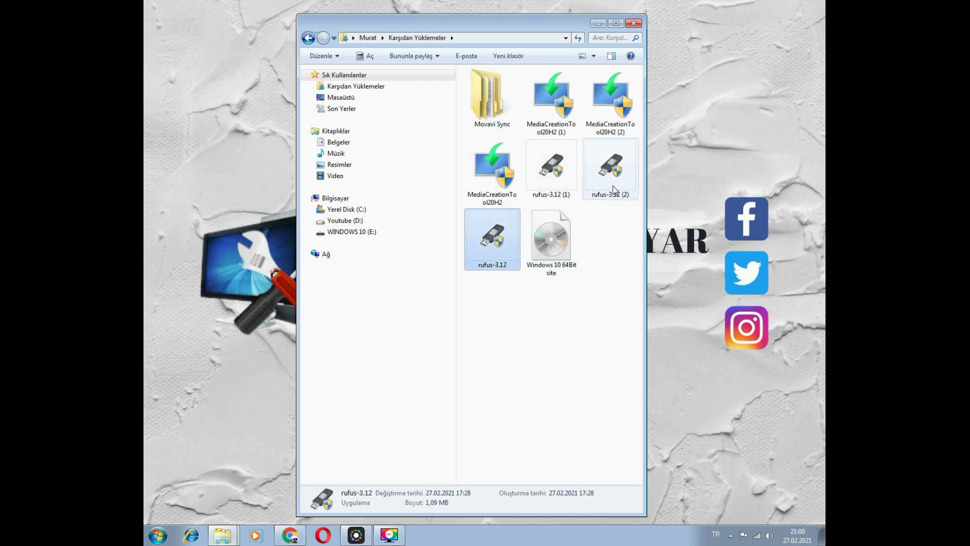
click(504, 180)
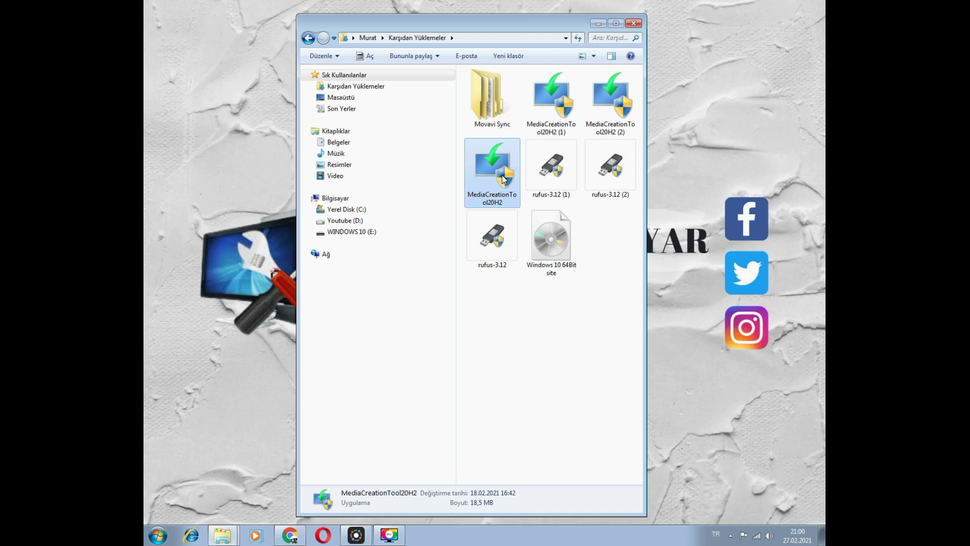
click(498, 251)
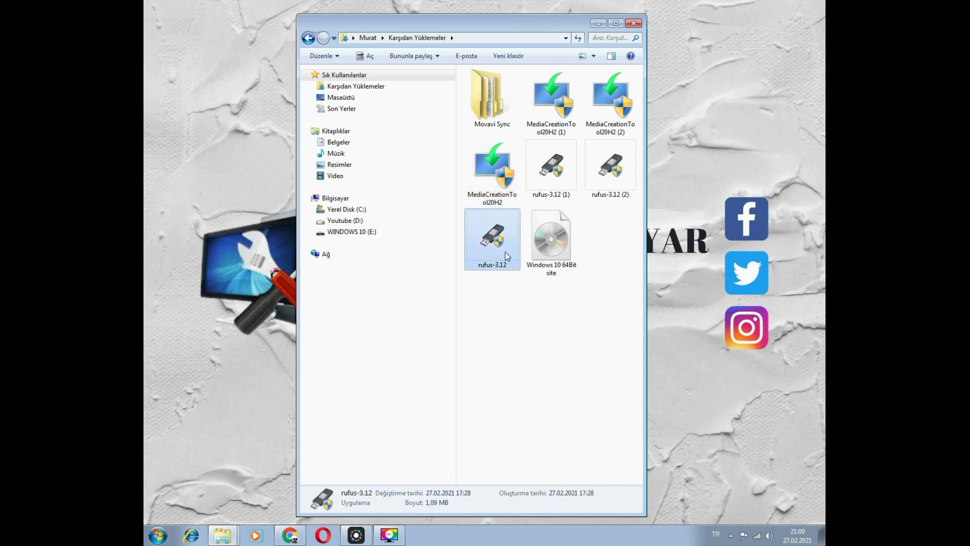
click(540, 246)
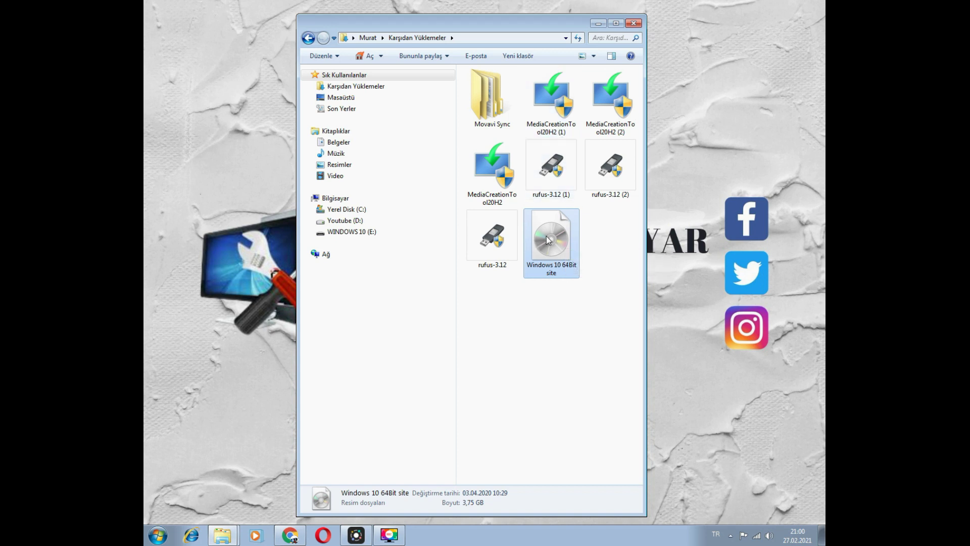
click(593, 240)
click(495, 168)
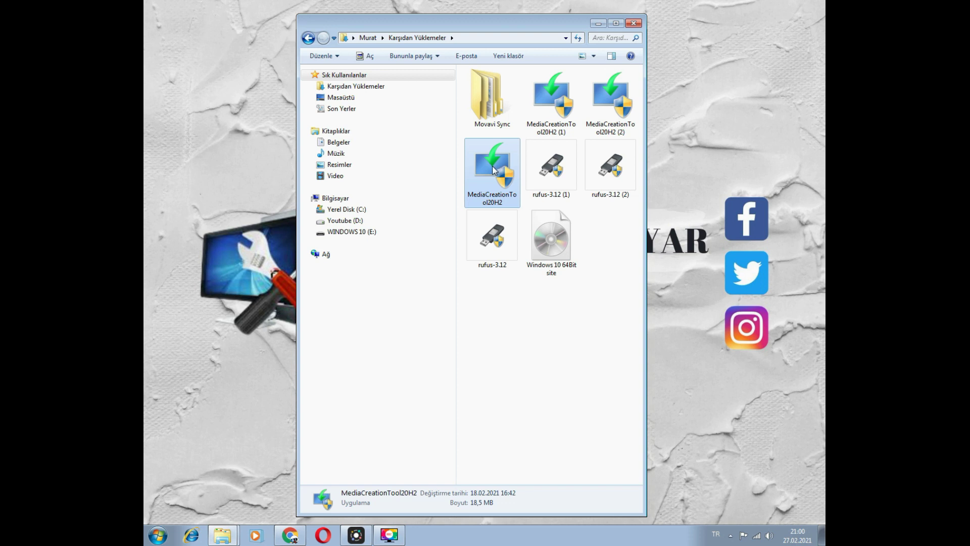
- Delete the files rufus-3.12 and rufus-3.12 (1), keeping rufus-3.12 (2)
click(502, 241)
right_click(502, 241)
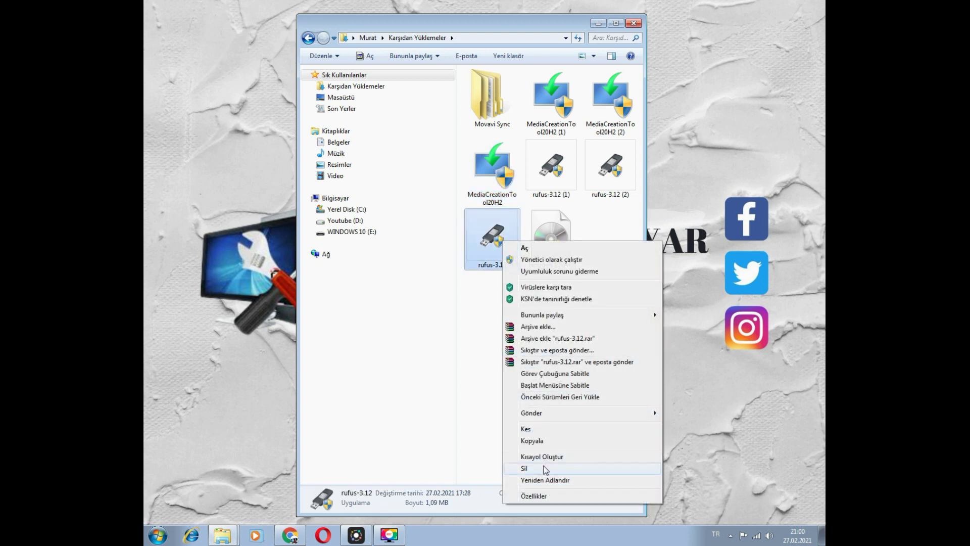
click(525, 469)
click(534, 317)
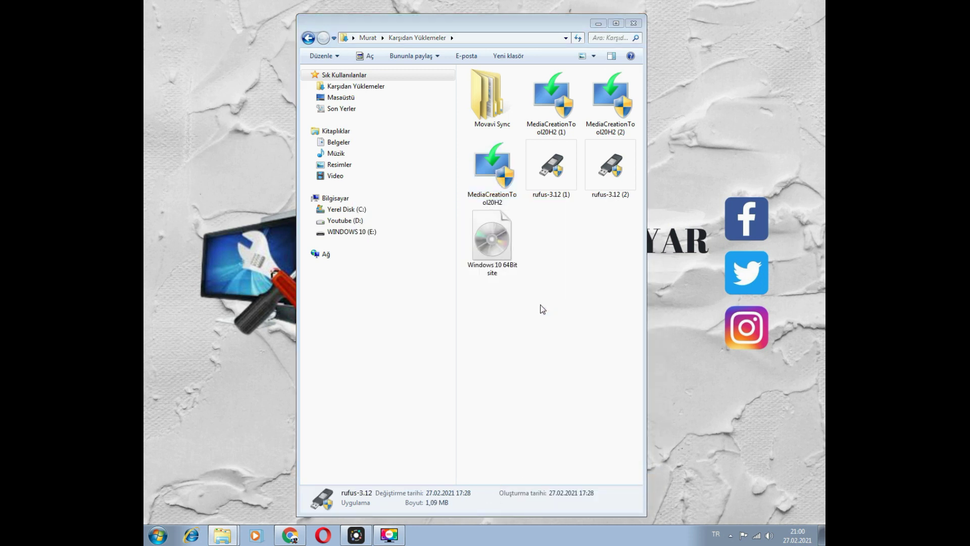
click(547, 183)
right_click(547, 183)
click(568, 410)
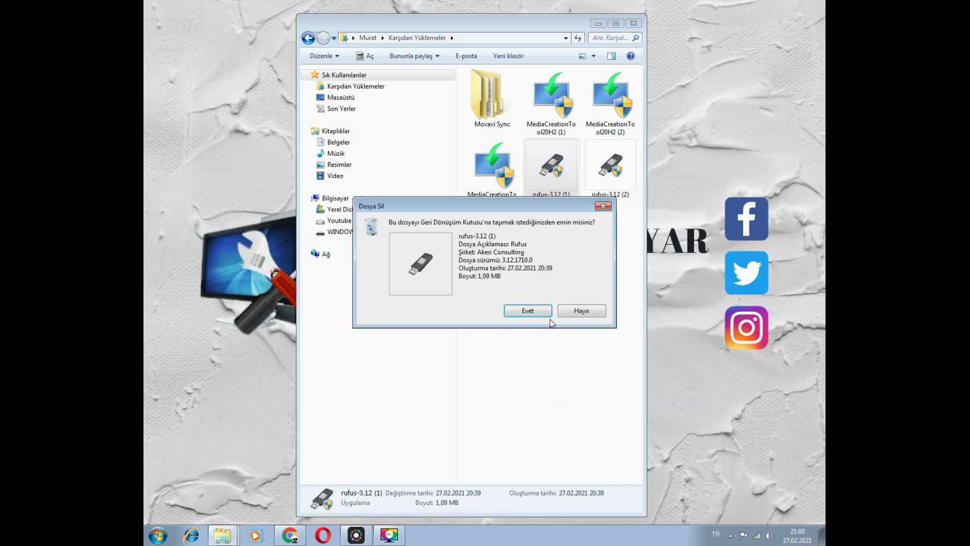
click(534, 316)
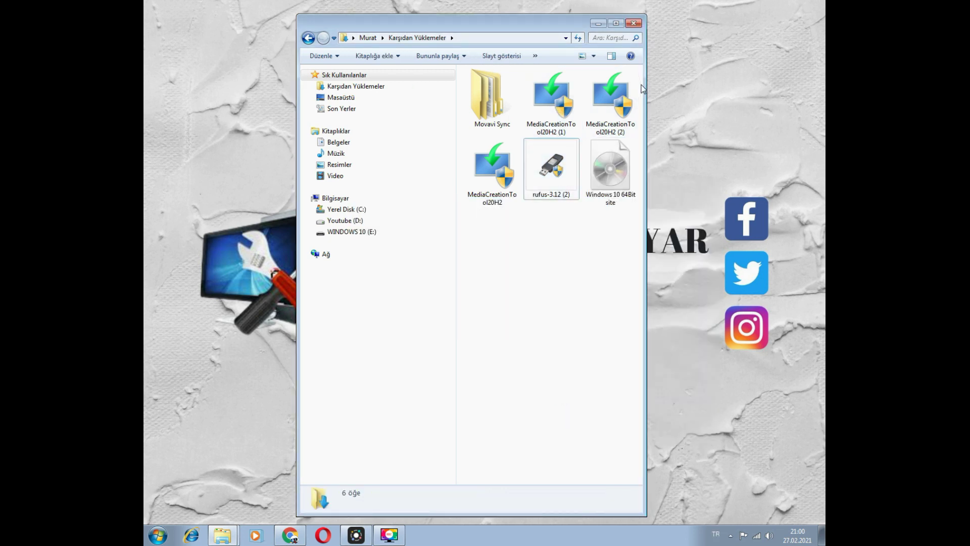
- Delete the duplicates MediaCreationTool20H2 (1) and MediaCreationTool20H2 (2) together
click(610, 98)
ctrl+click(539, 114)
right_click(541, 116)
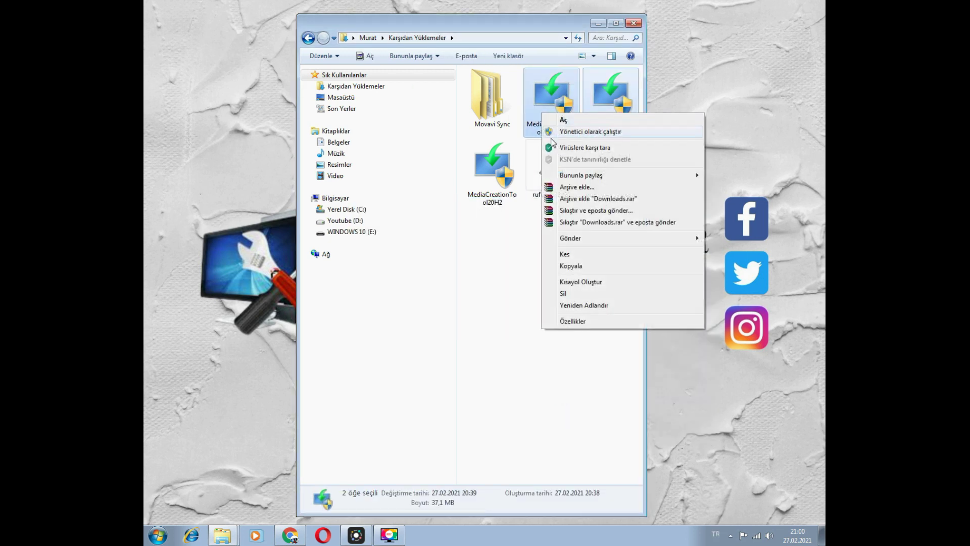
click(568, 296)
click(534, 307)
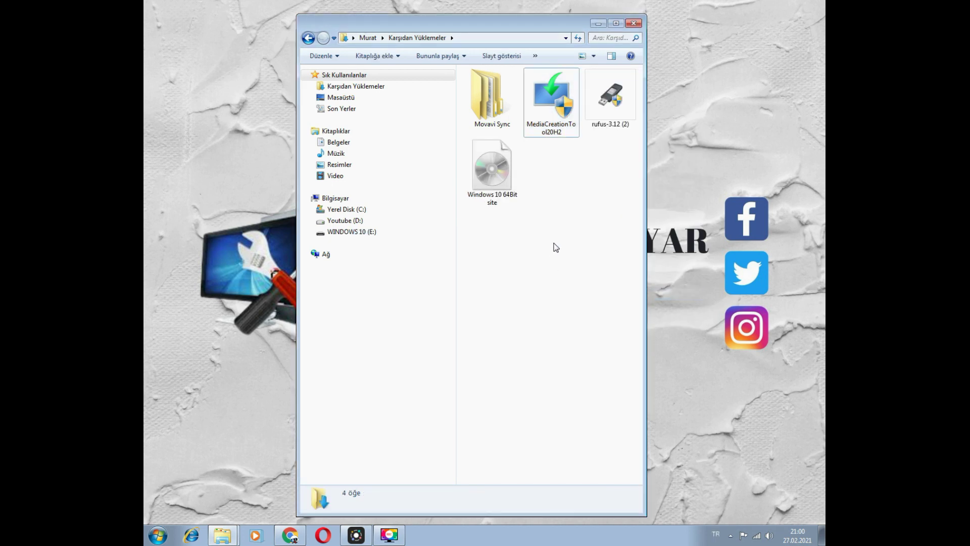
- Launch MediaCreationTool20H2 and accept the Microsoft license terms
click(557, 84)
click(607, 92)
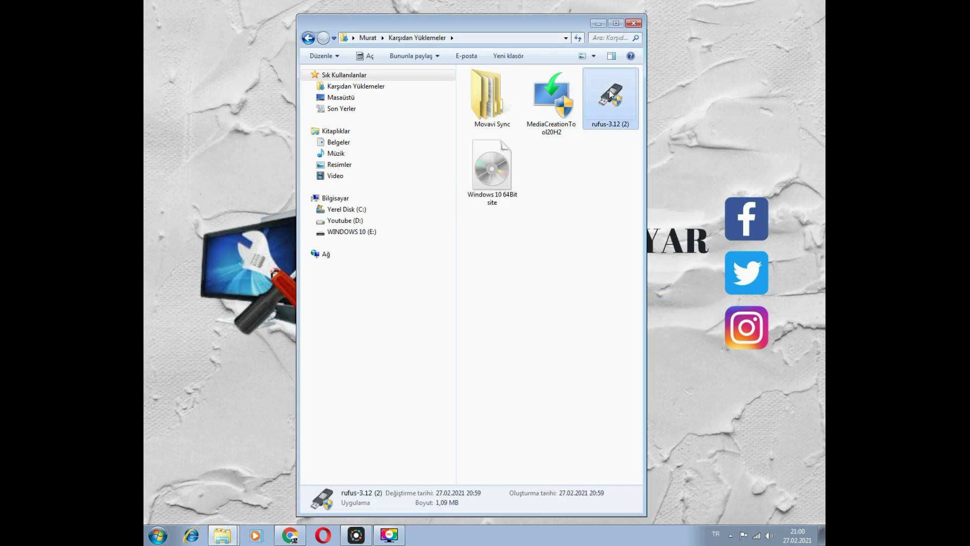
click(556, 98)
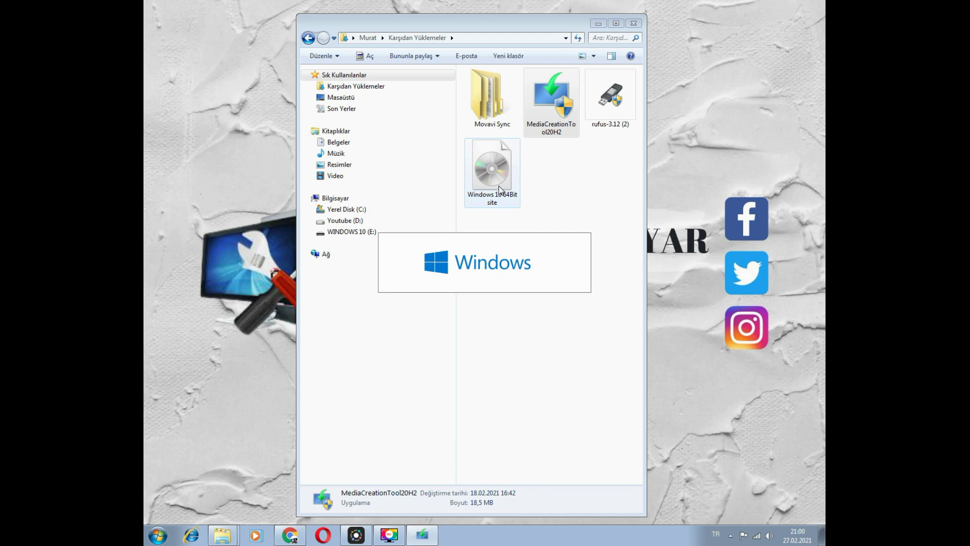
click(559, 112)
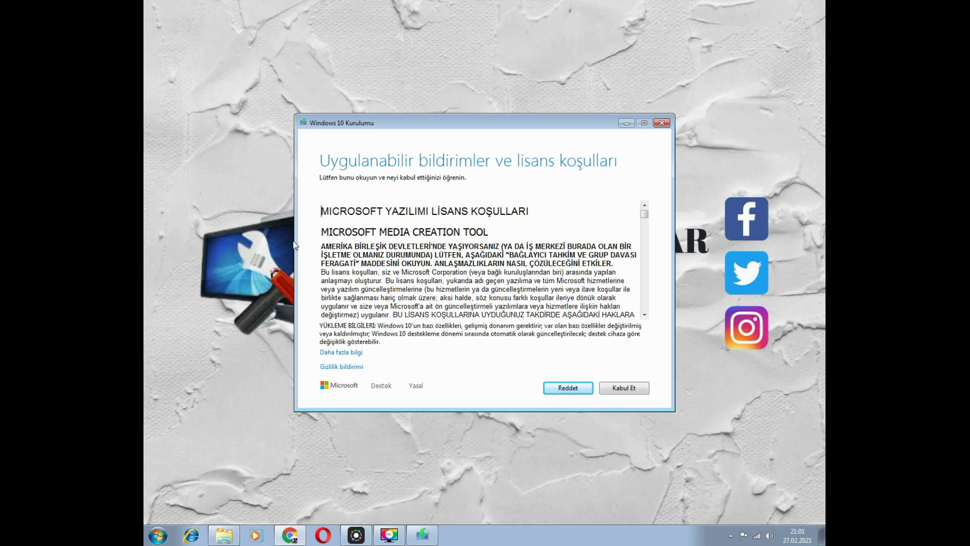
click(625, 389)
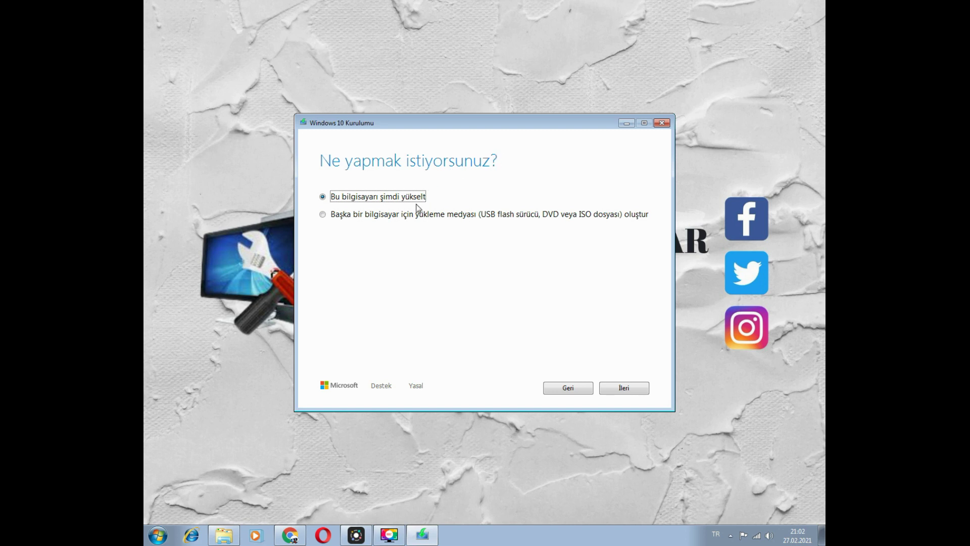
- Choose to create installation media (USB flash drive, DVD or ISO file) for another computer and continue
click(400, 216)
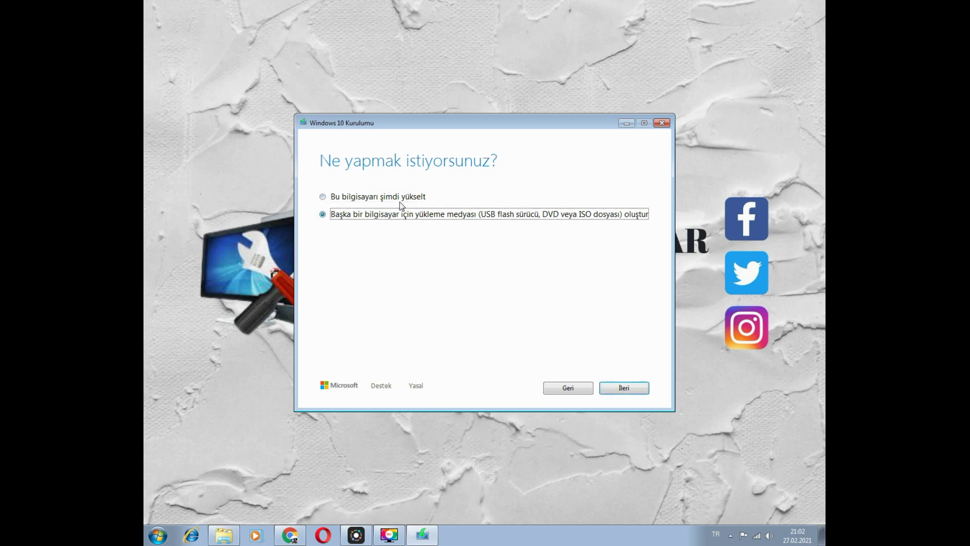
click(400, 214)
click(392, 201)
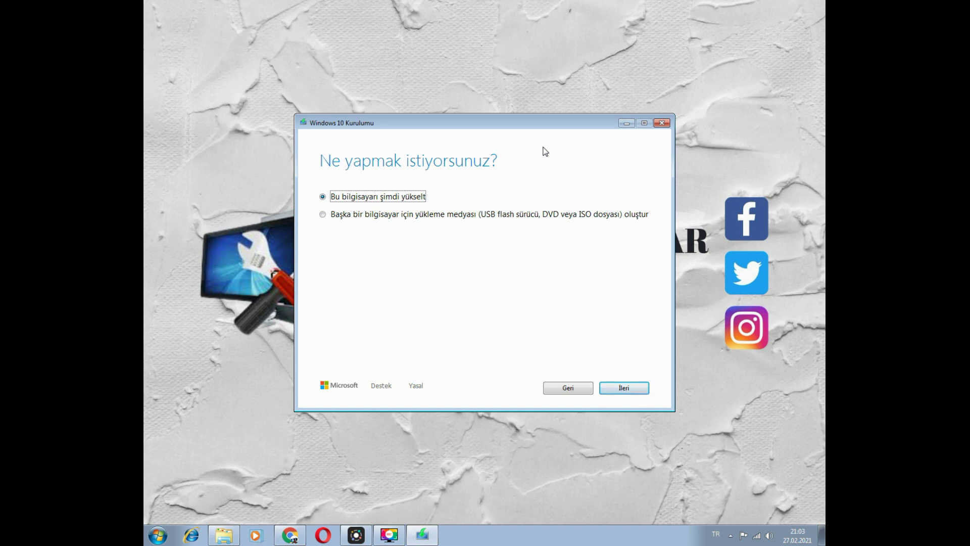
click(326, 218)
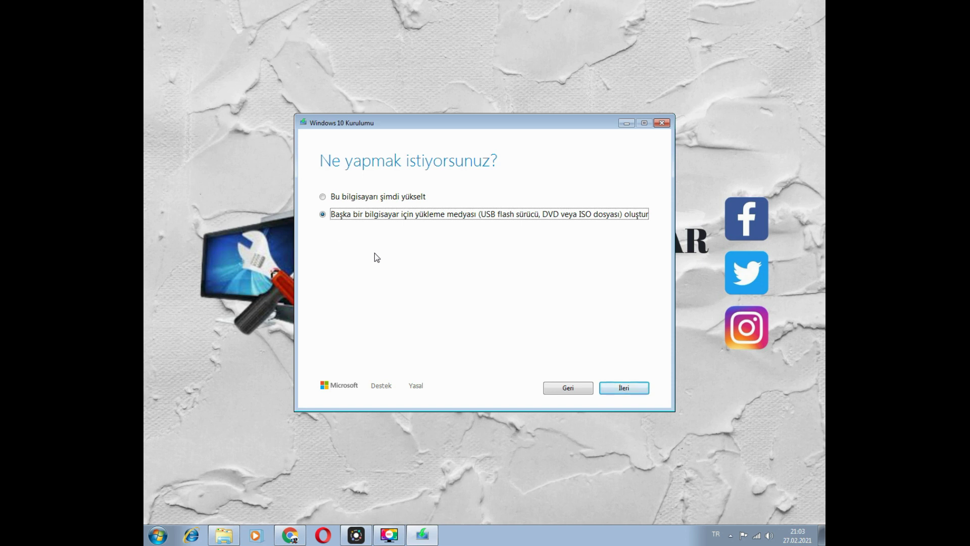
click(632, 393)
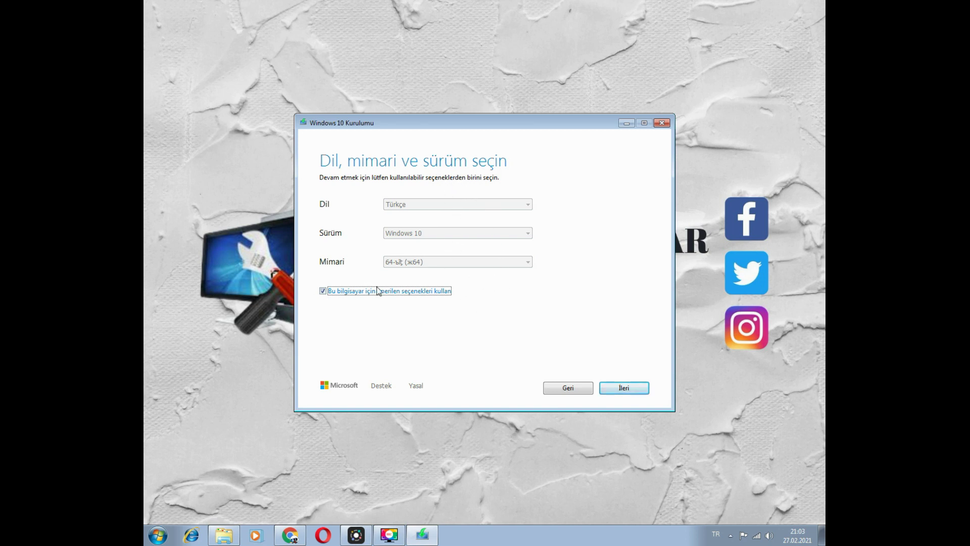
- Turn off the recommended options for this computer and select Türkçe as the language
click(324, 292)
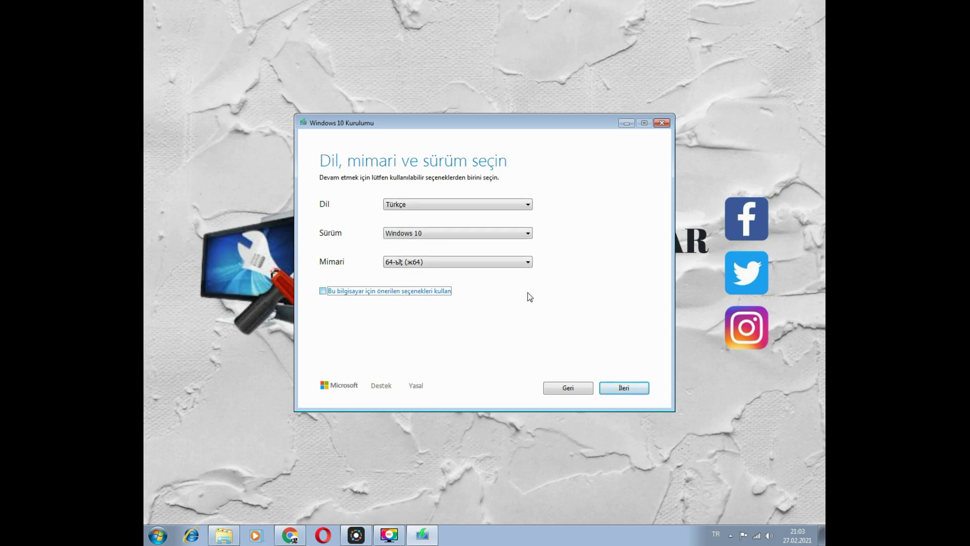
click(511, 205)
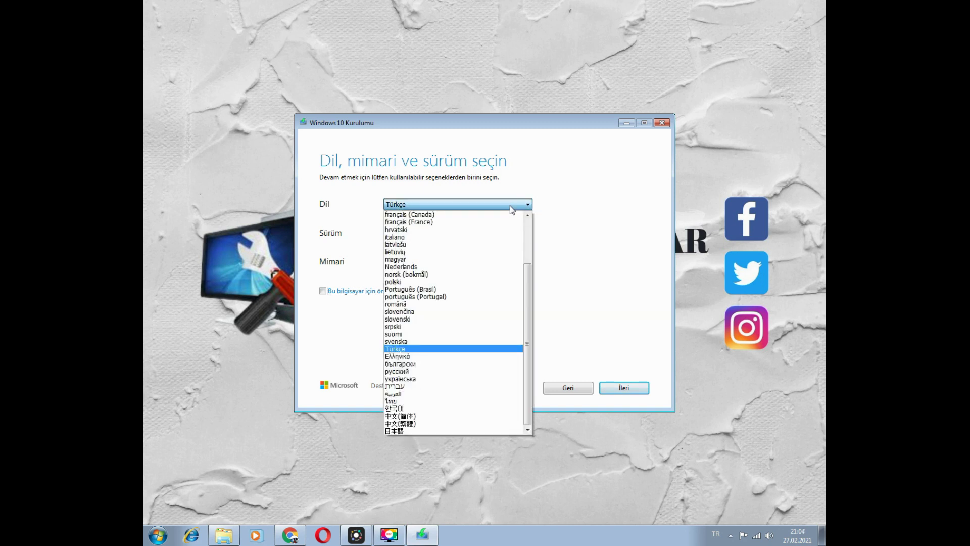
mouse_move(529, 282)
mouse_down()
mouse_move(531, 239)
mouse_move(529, 301)
mouse_up()
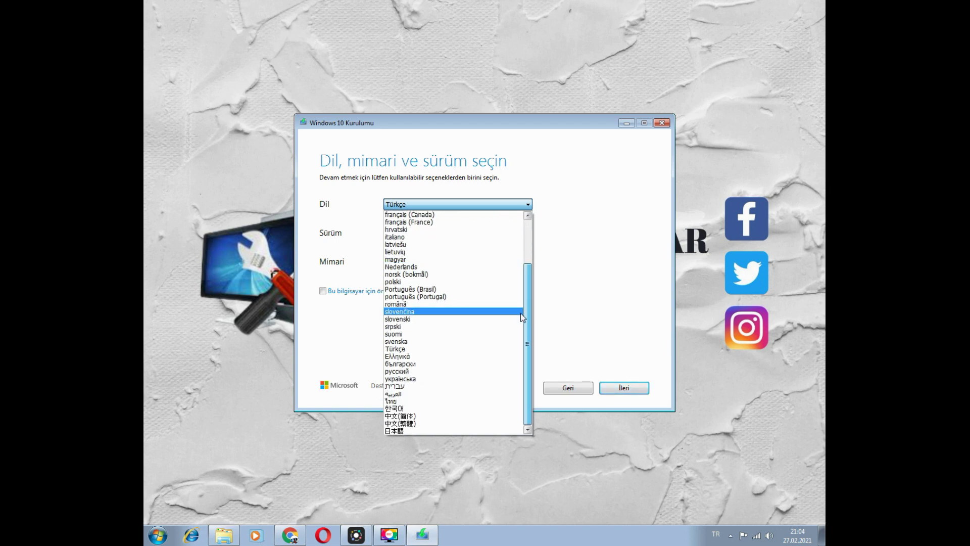
click(412, 348)
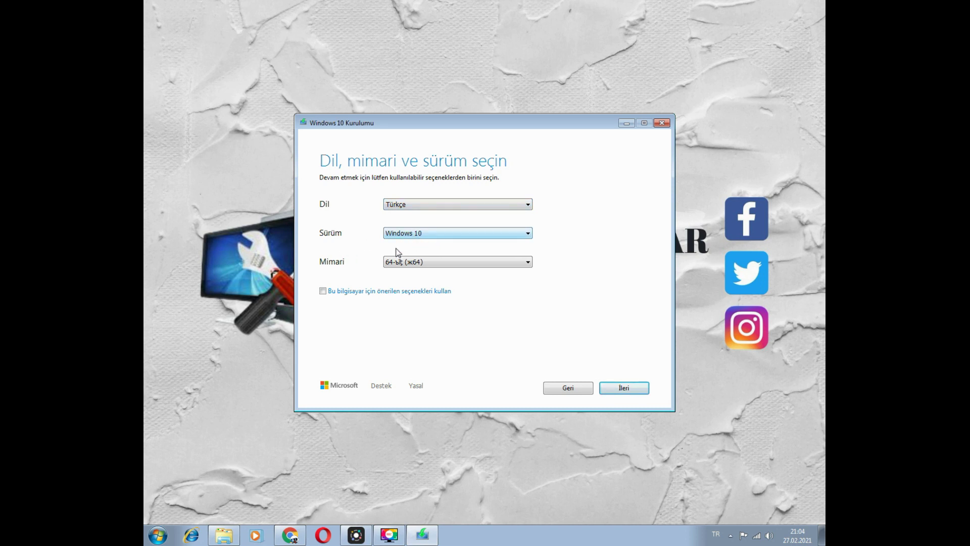
- Set the architecture to Her ikisi, covering both 32-bit and 64-bit
click(480, 265)
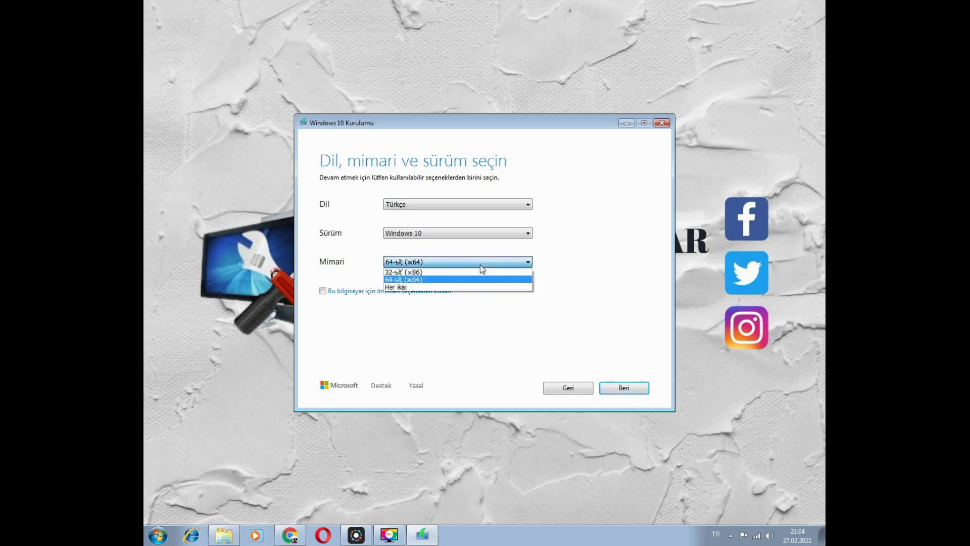
click(434, 287)
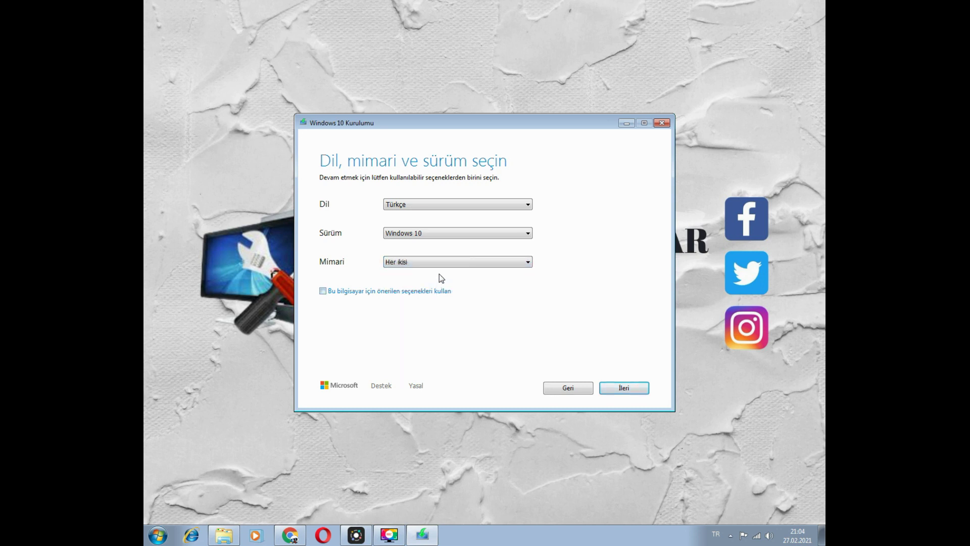
click(447, 269)
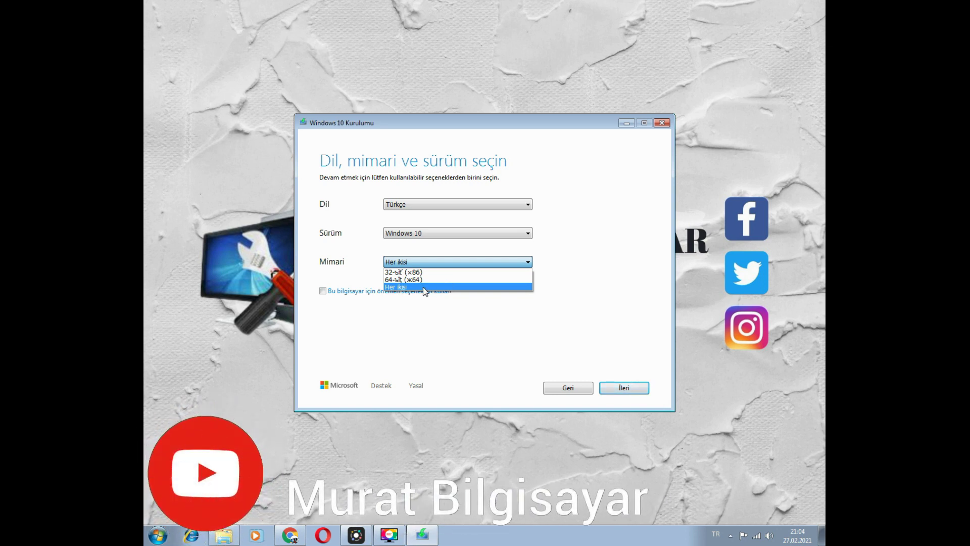
click(405, 287)
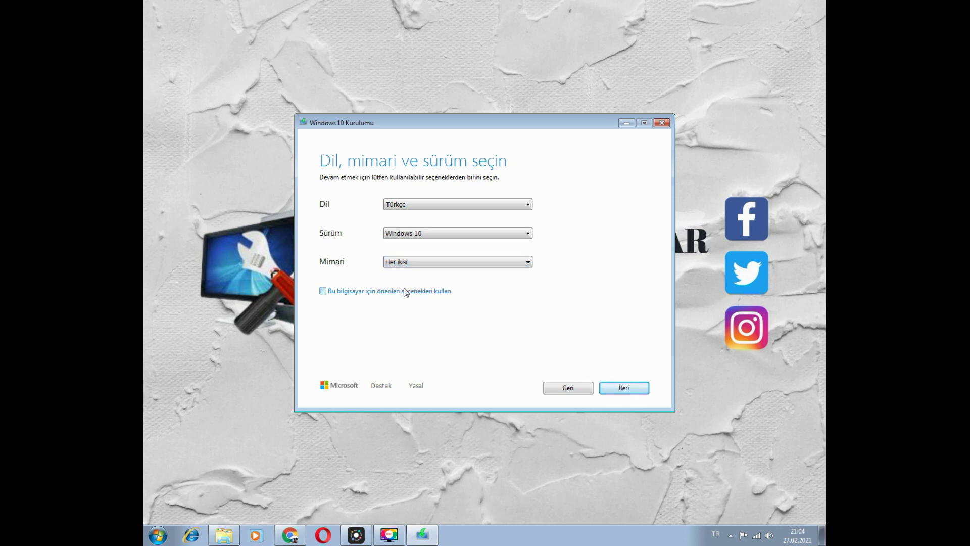
- Accept the language, edition and architecture choices, choose ISO dosyası as the media to use, and continue
click(626, 389)
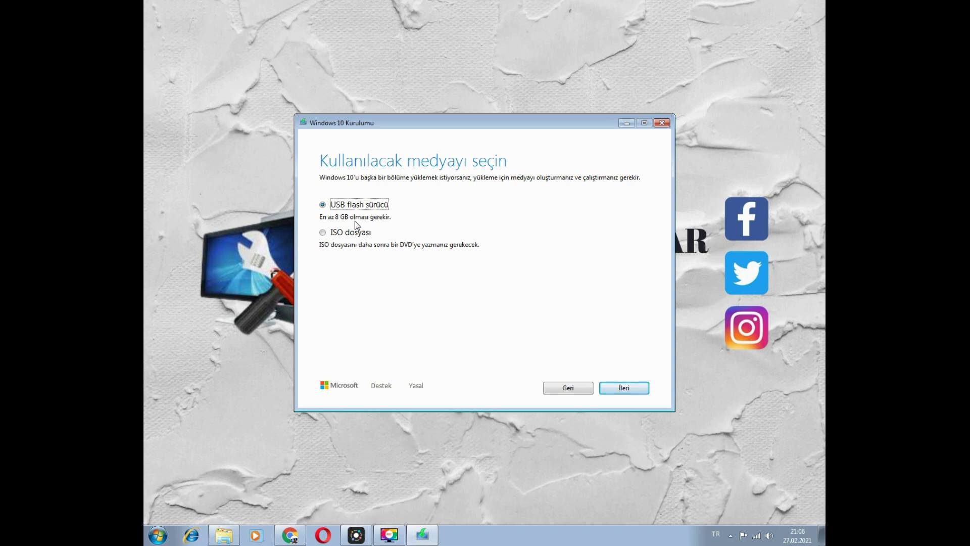
click(325, 234)
click(323, 205)
click(323, 233)
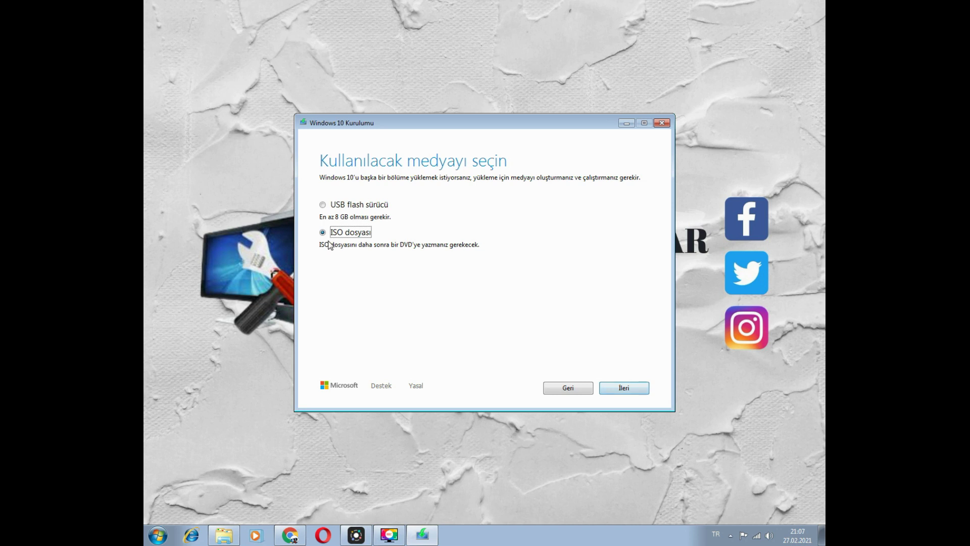
click(640, 391)
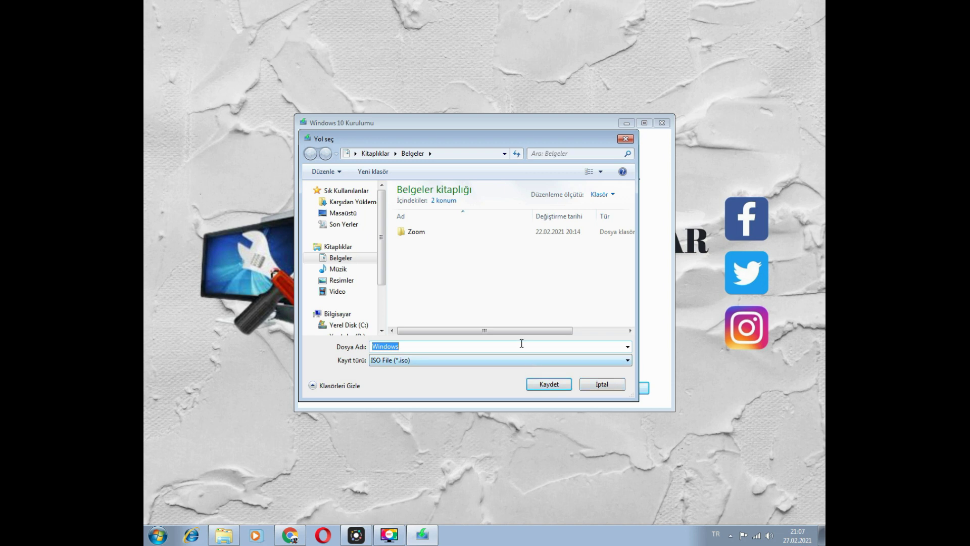
- Save the ISO file under the name Windows in the Karşıdan Yüklemeler folder to start the Windows 10 download
drag(468, 142, 553, 97)
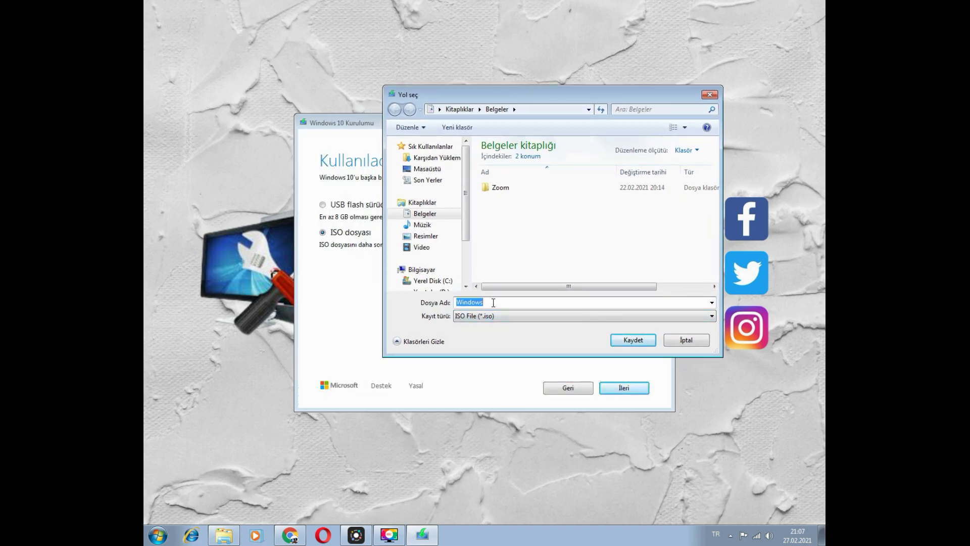
click(434, 157)
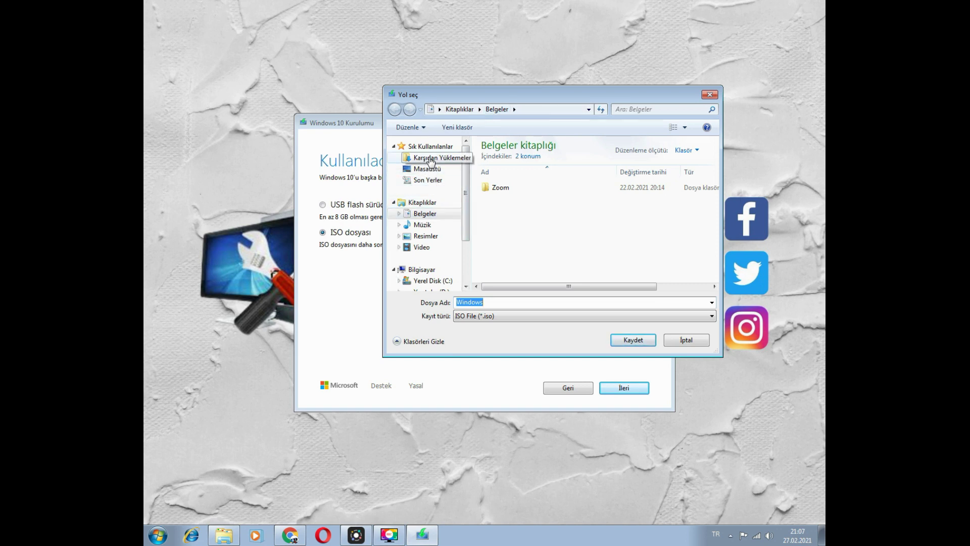
double_click(493, 303)
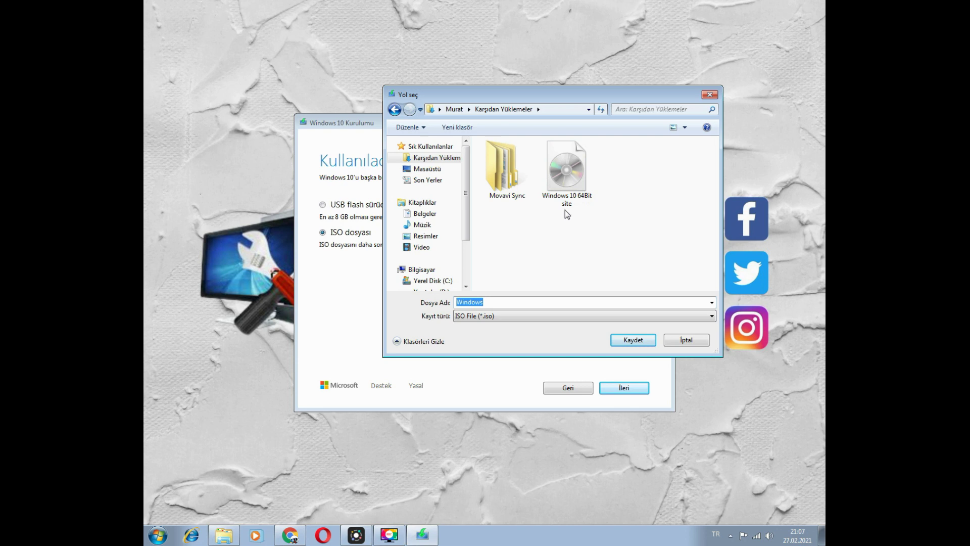
click(497, 301)
drag(490, 302, 448, 302)
click(632, 340)
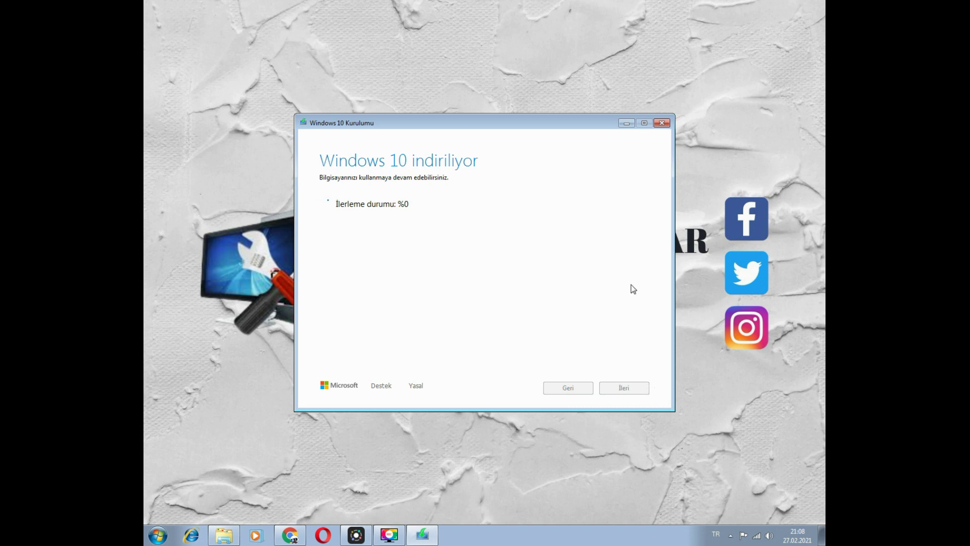
- Minimize the Windows 10 setup window and open the Karşıdan Yüklemeler folder from the personal user folder
key(super+d)
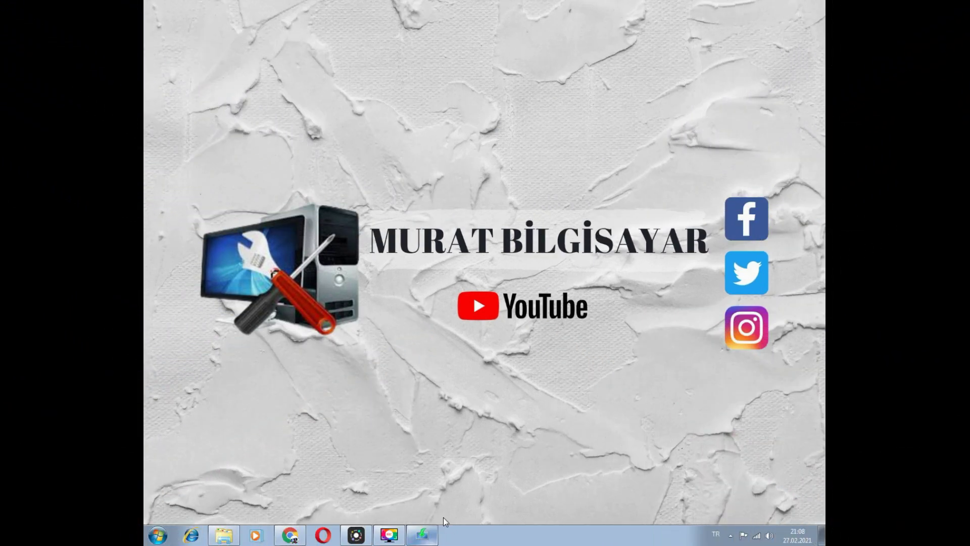
click(432, 536)
click(162, 542)
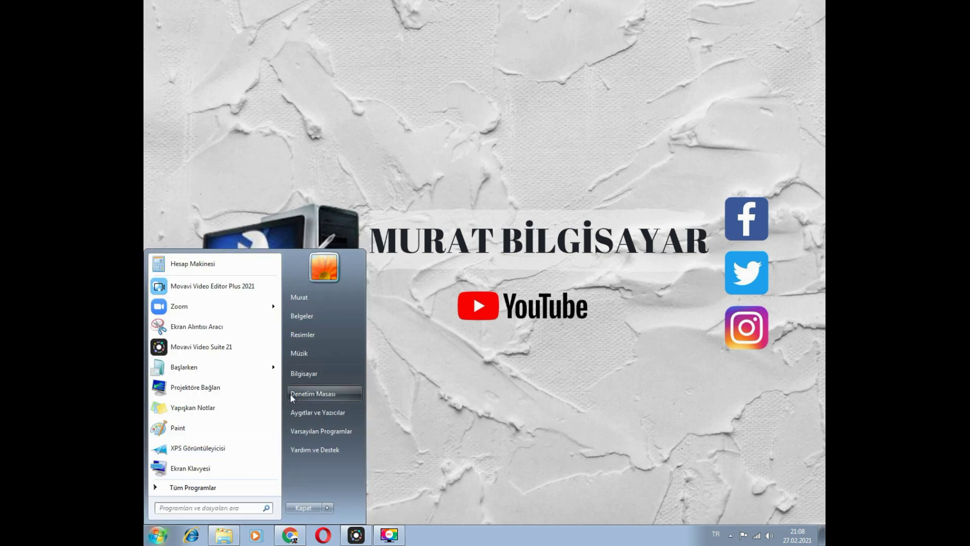
click(333, 303)
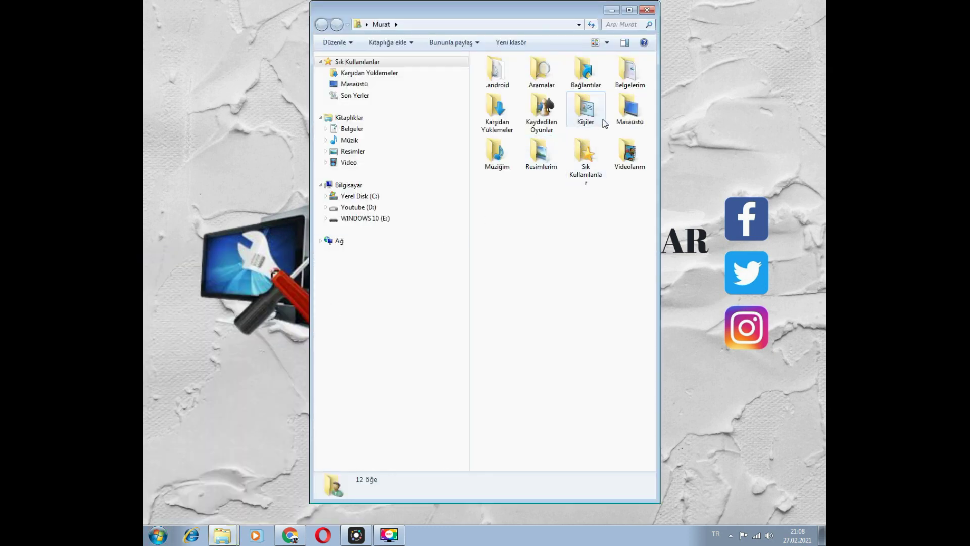
double_click(497, 111)
- Examine the Windows 10 64Bit site image file's details and the programs offered for opening it
click(518, 165)
click(584, 216)
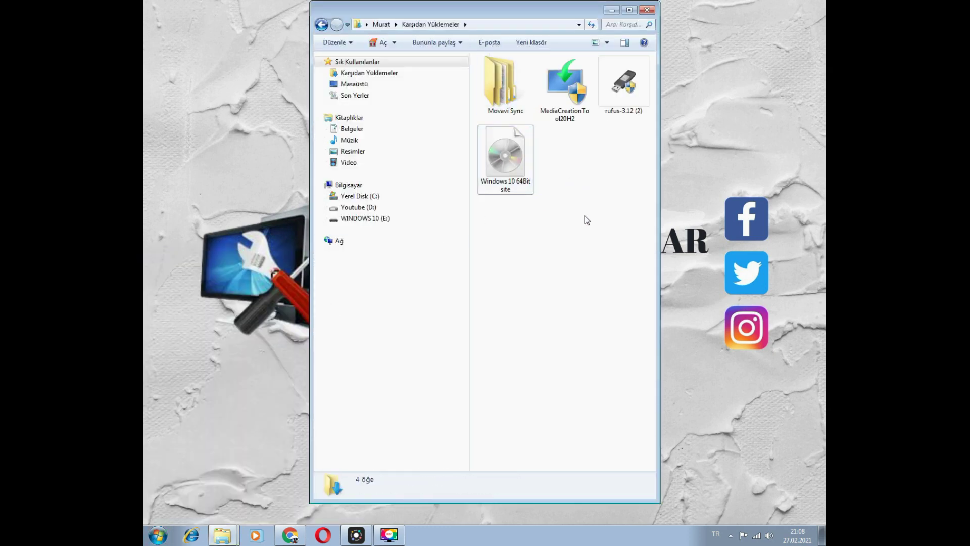
click(526, 168)
click(526, 201)
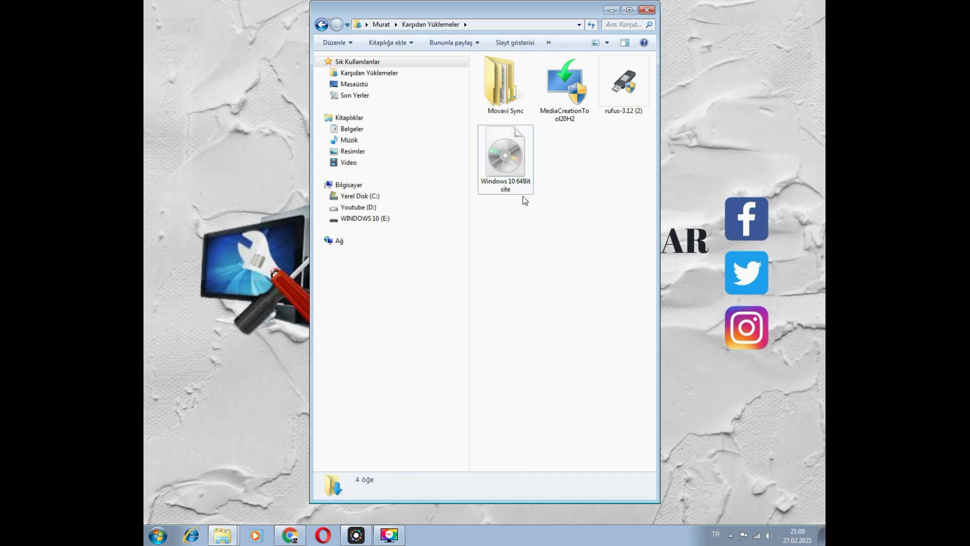
click(516, 167)
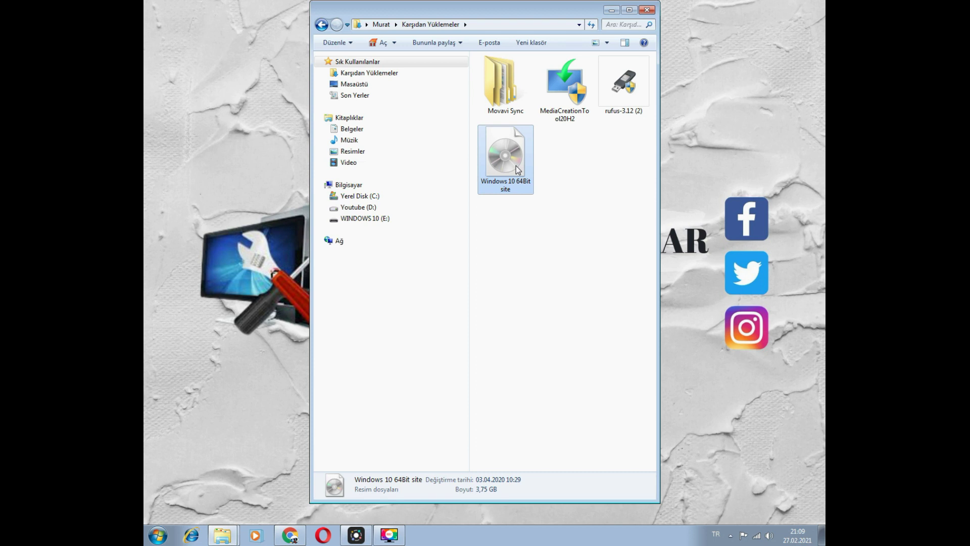
drag(516, 166, 566, 183)
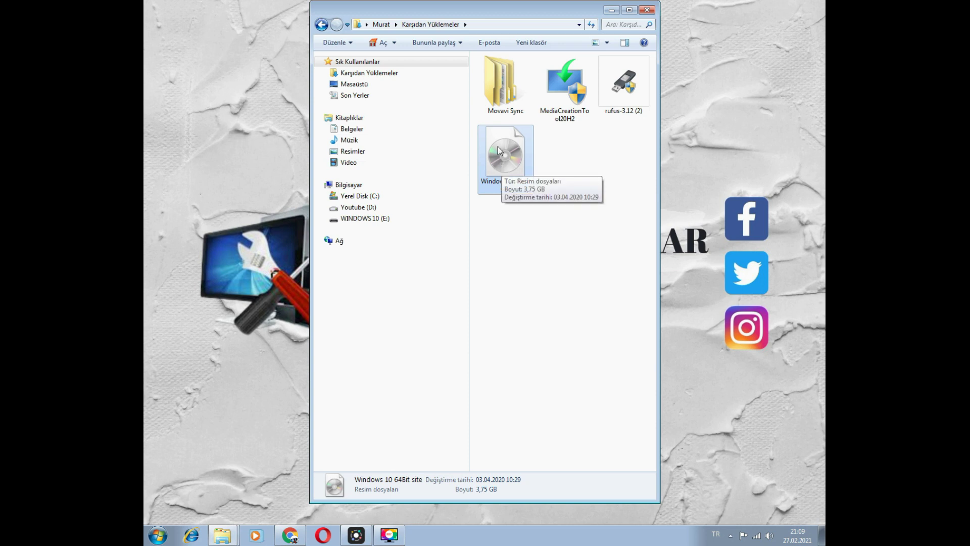
click(558, 151)
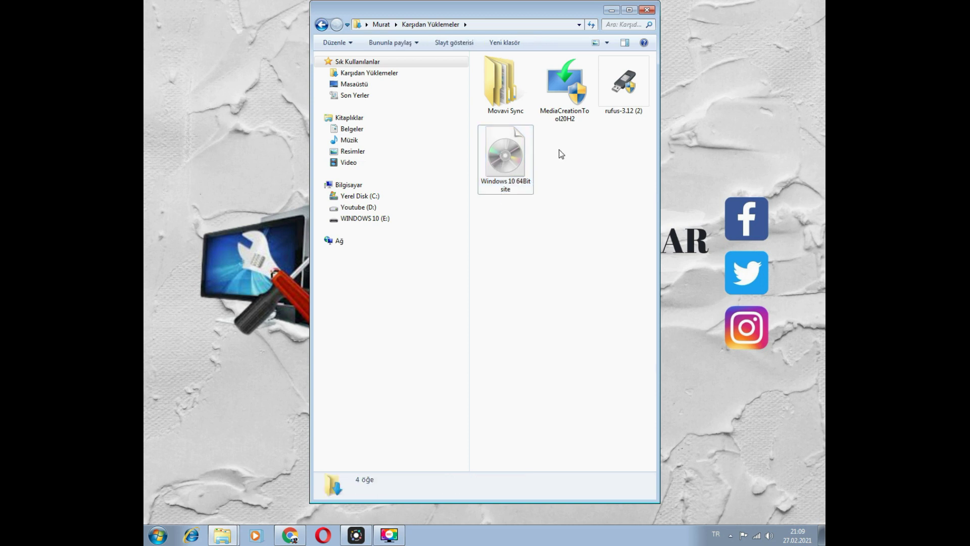
right_click(525, 151)
mouse_move(539, 204)
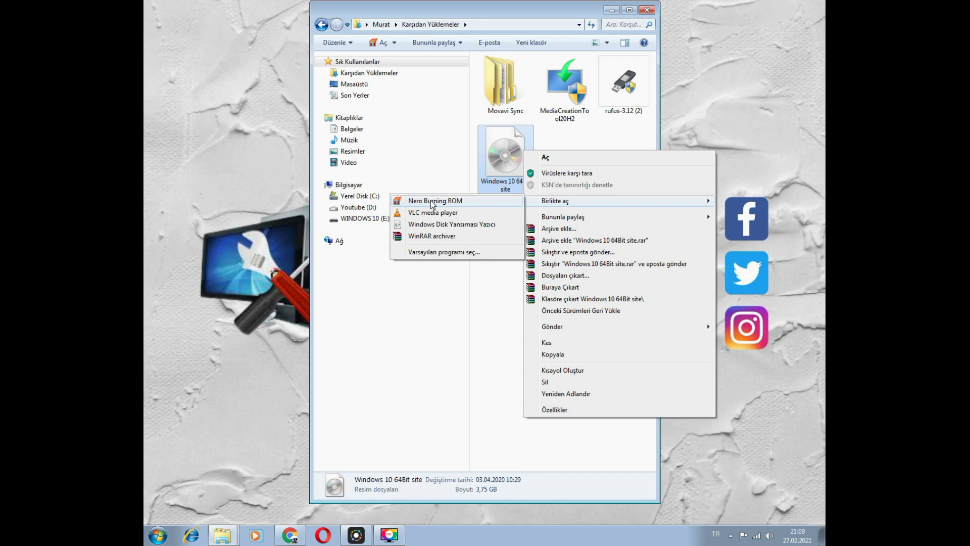
click(574, 137)
click(574, 137)
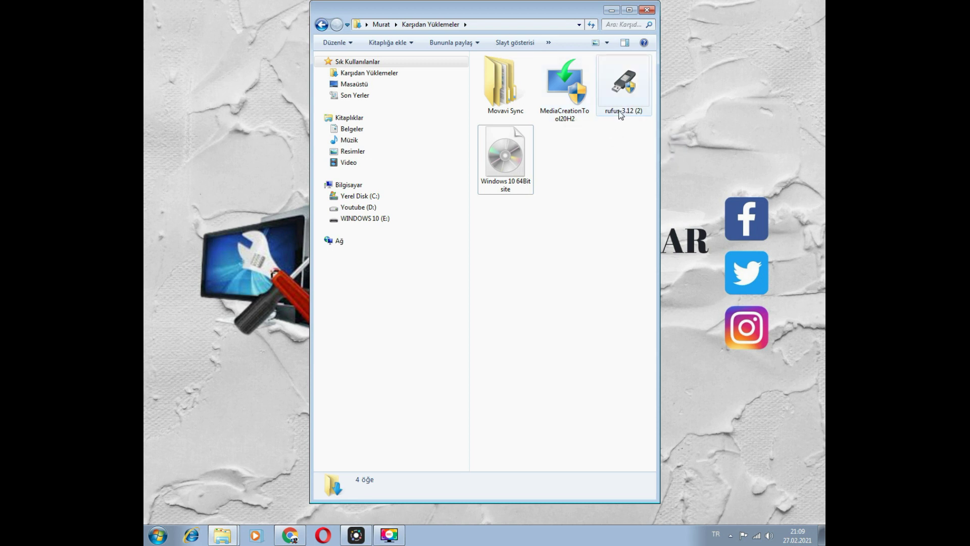
- Launch rufus-3.12 (2) from the downloads folder and close the folder window
click(629, 96)
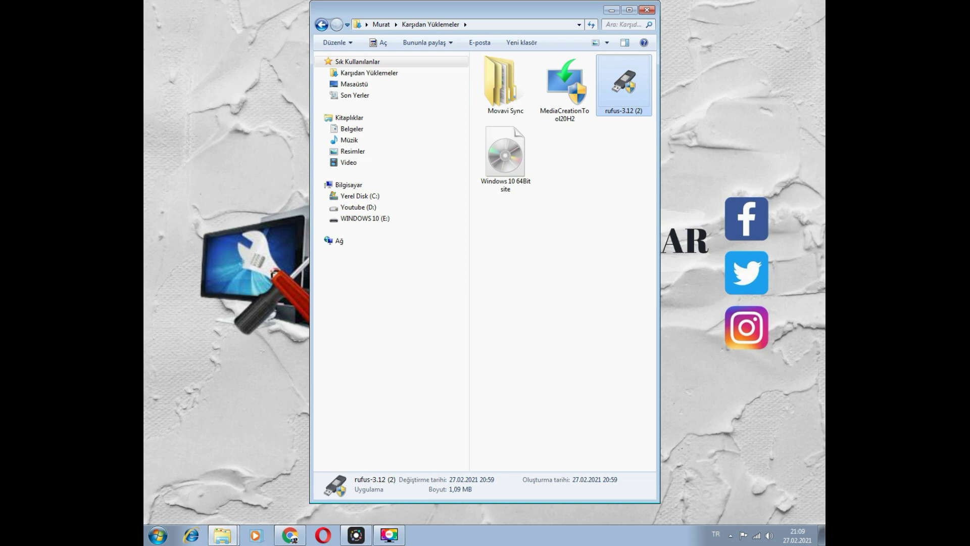
key(Return)
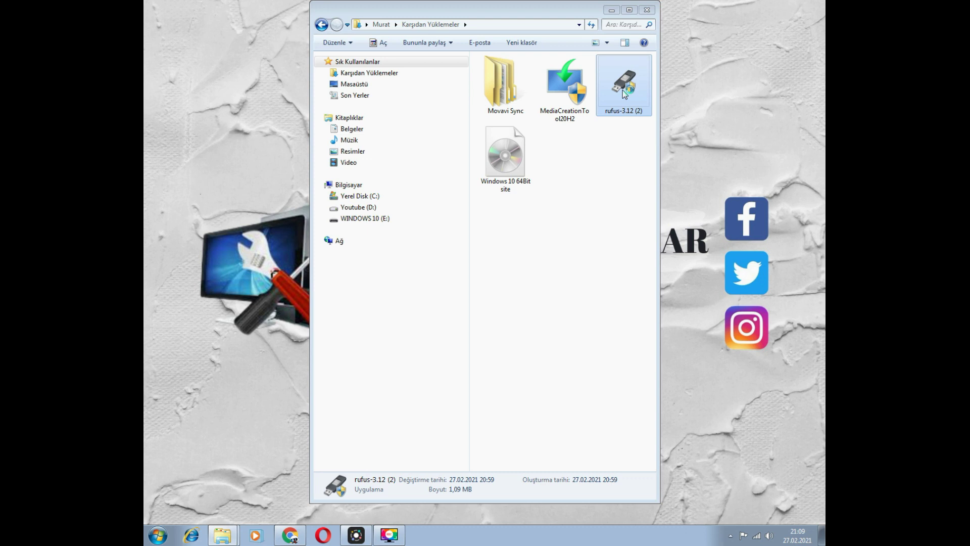
drag(517, 105, 630, 116)
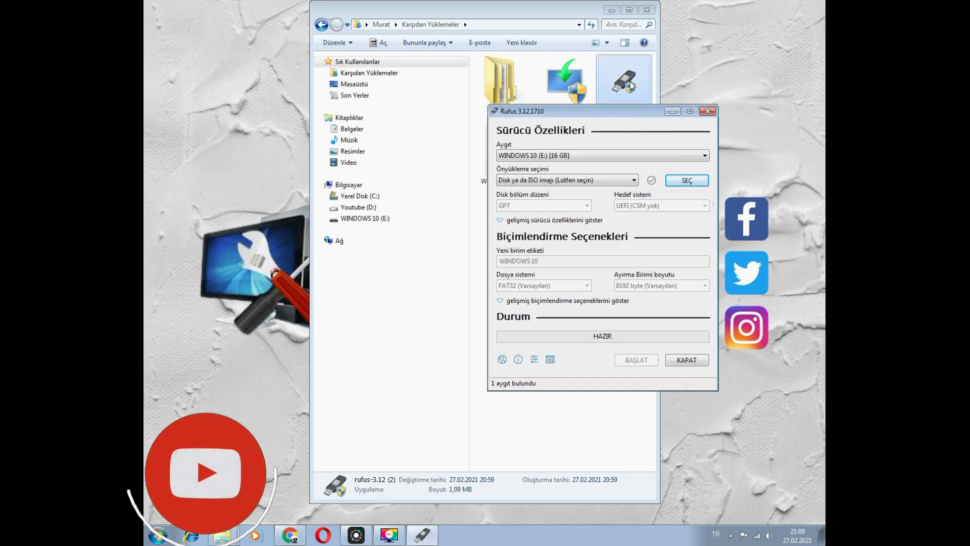
click(646, 10)
- Select WINDOWS 10 (E:) [16 GB] as the Rufus target device
drag(640, 107, 632, 23)
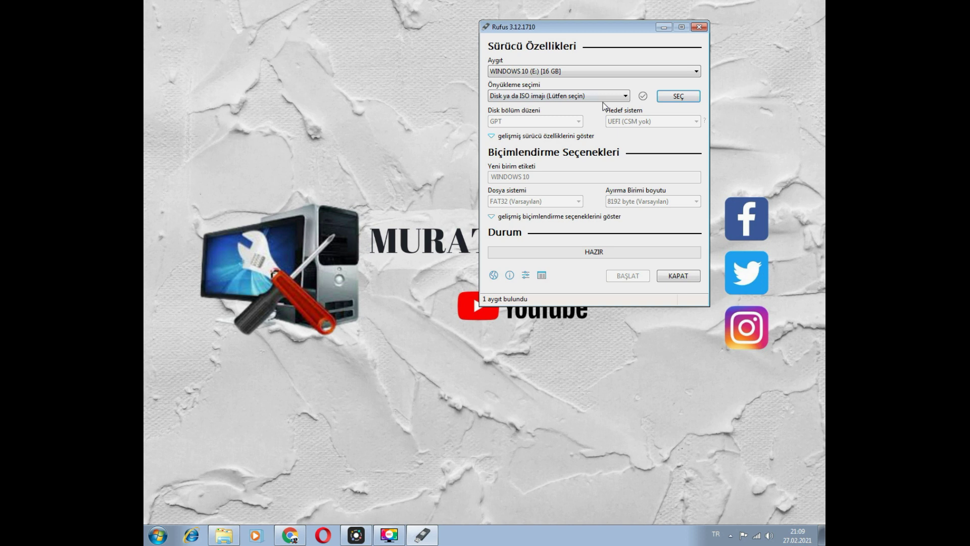
click(601, 74)
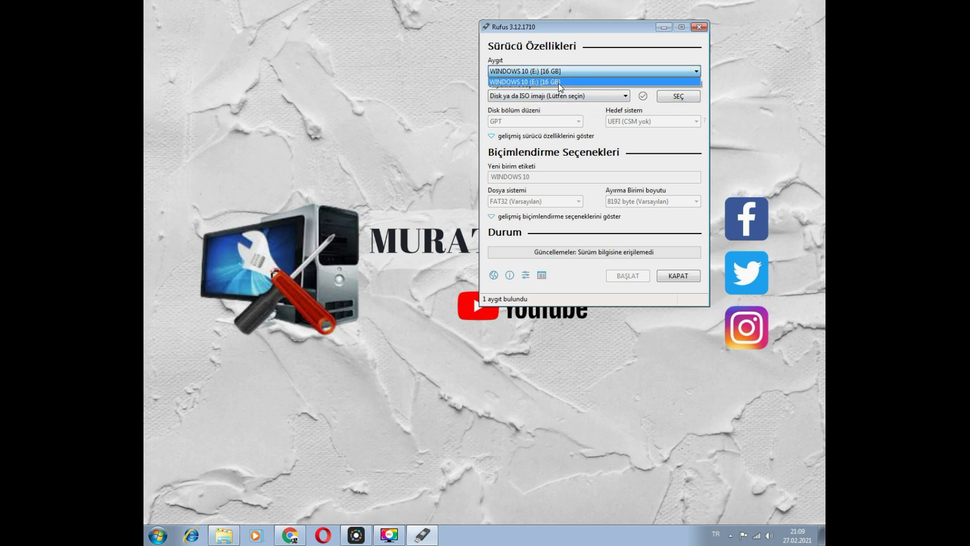
click(559, 83)
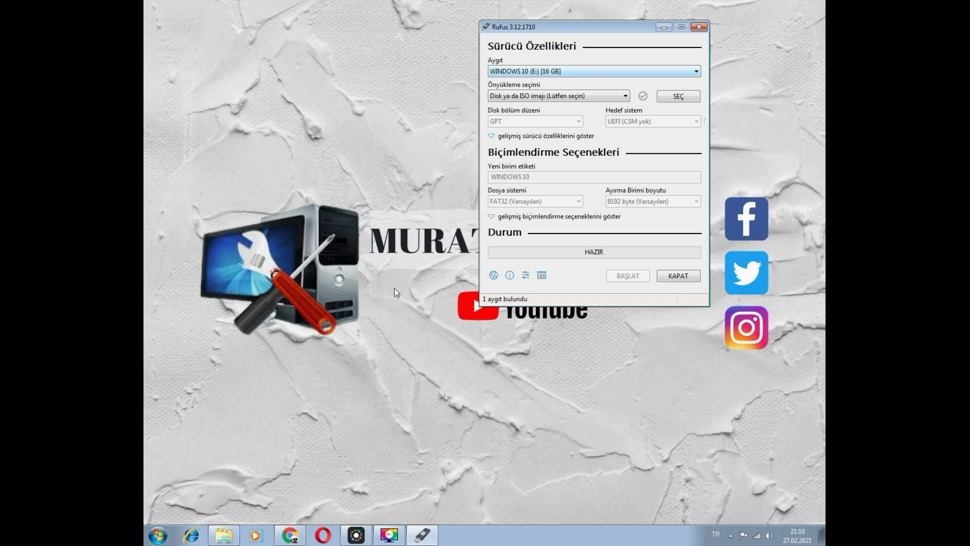
- Open Bilgisayar beside Rufus and check the details of the removable drive WINDOWS 10 (E:)
click(158, 536)
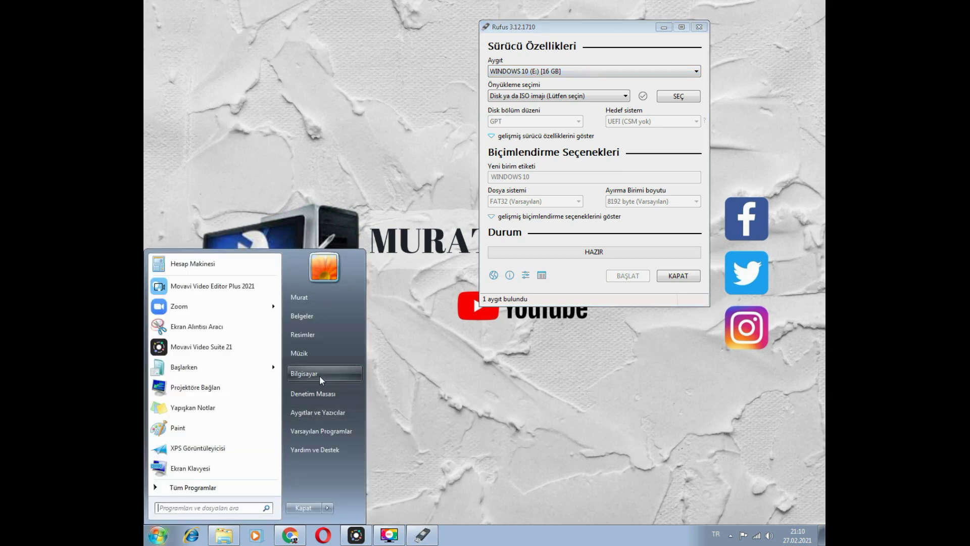
click(304, 374)
drag(558, 22, 388, 21)
click(390, 98)
click(383, 126)
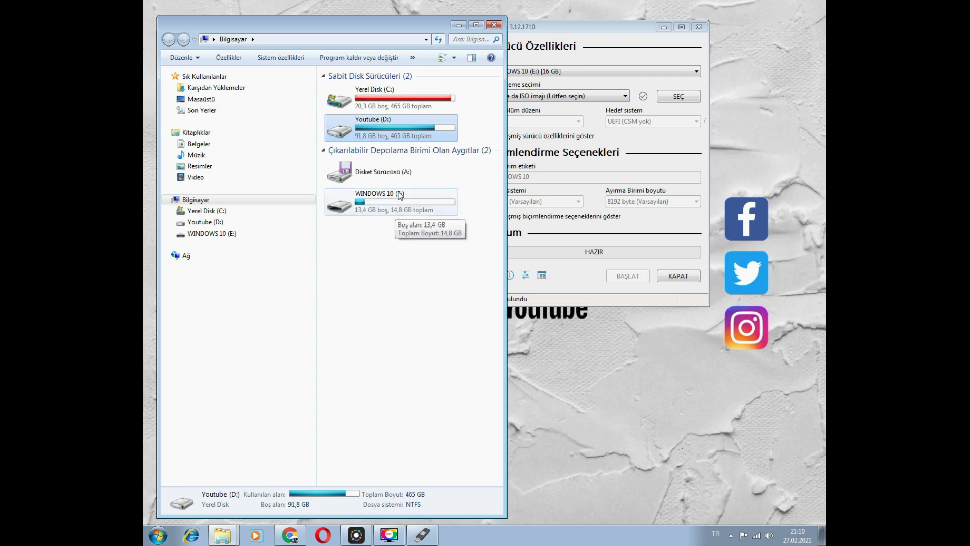
click(410, 200)
- Choose the WINDOWS 10 (E:) device again in Rufus to match the checked USB drive, and close the Bilgisayar window
click(578, 29)
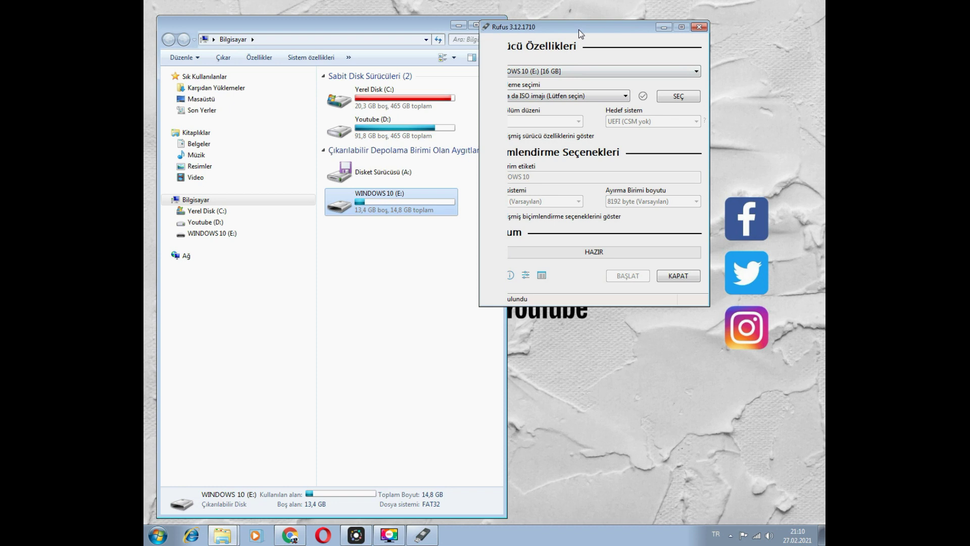
drag(562, 28, 601, 37)
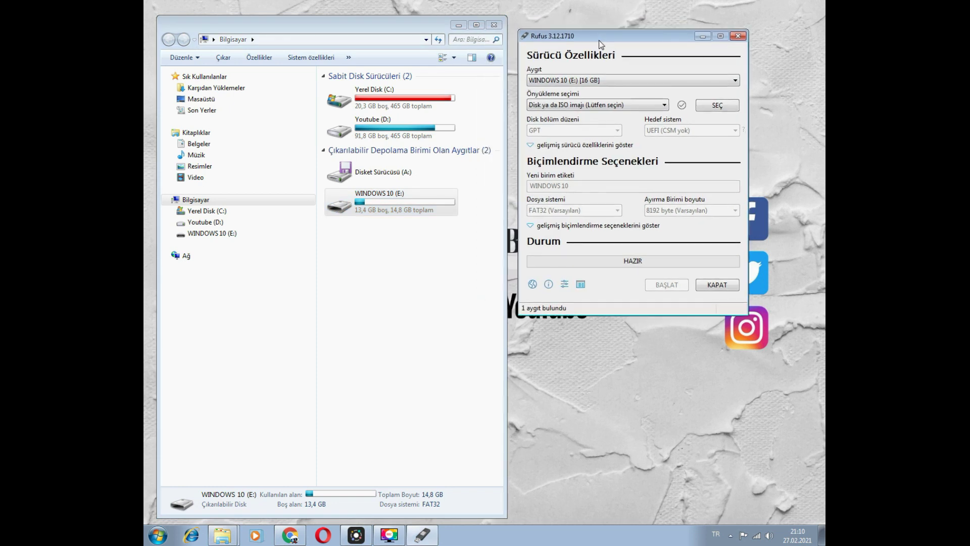
click(593, 83)
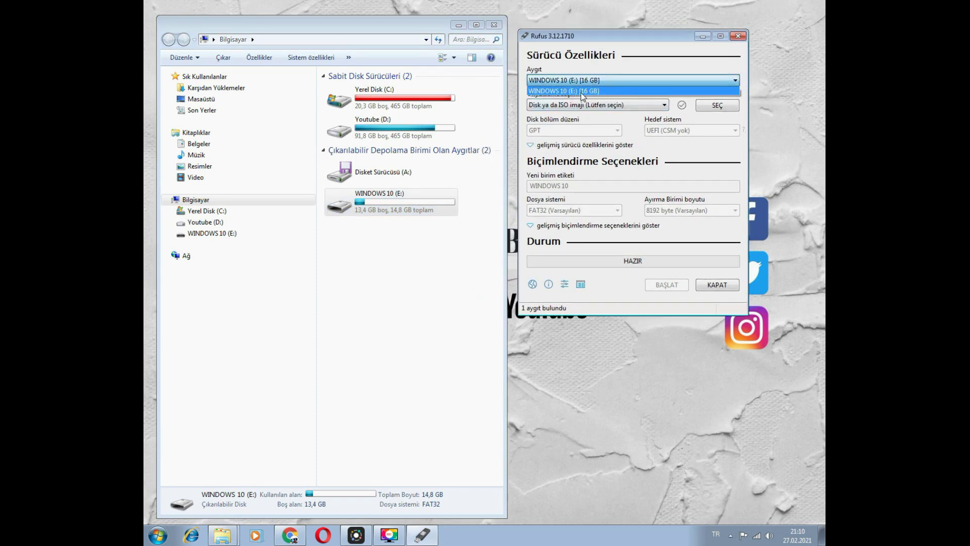
click(579, 94)
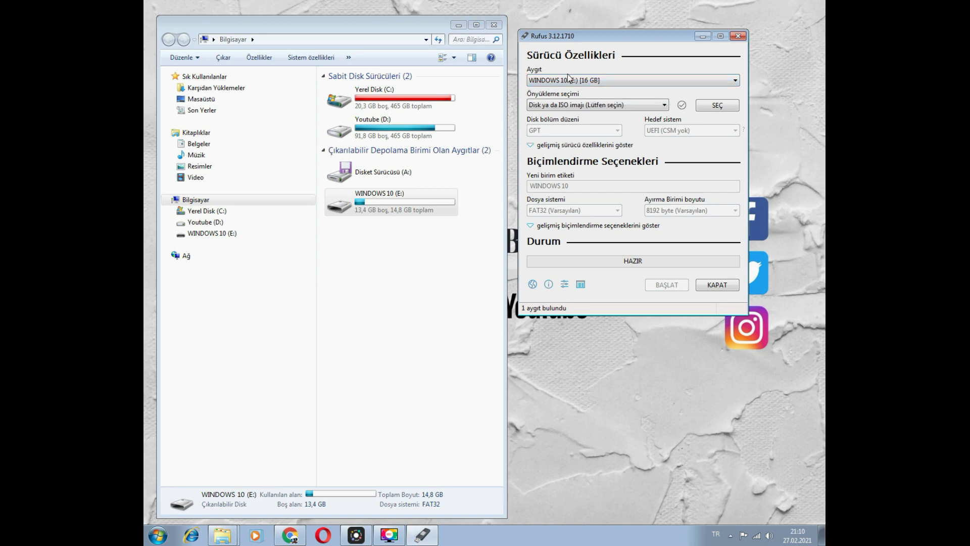
click(494, 25)
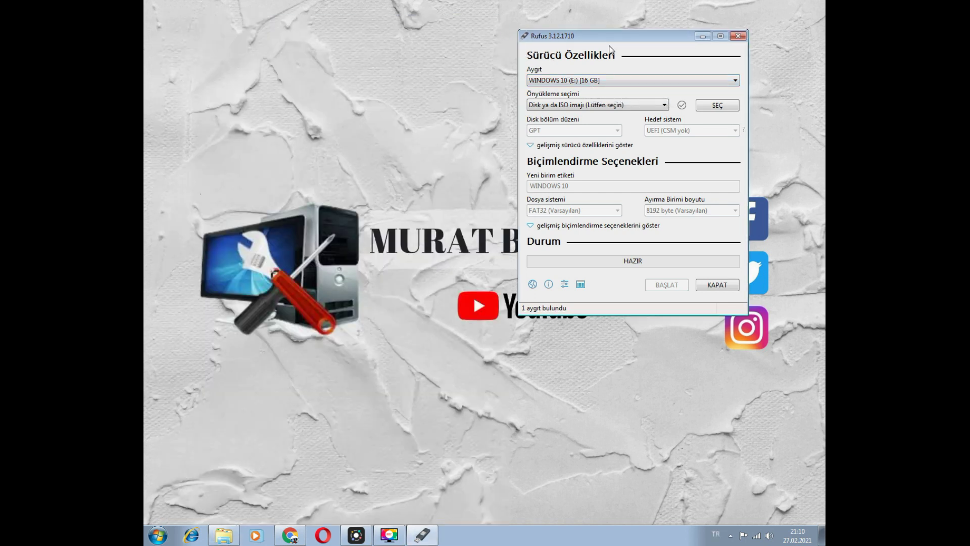
- Load Windows 10 64Bit site.iso from Karşıdan Yüklemeler as the boot image in Rufus
drag(624, 38, 578, 33)
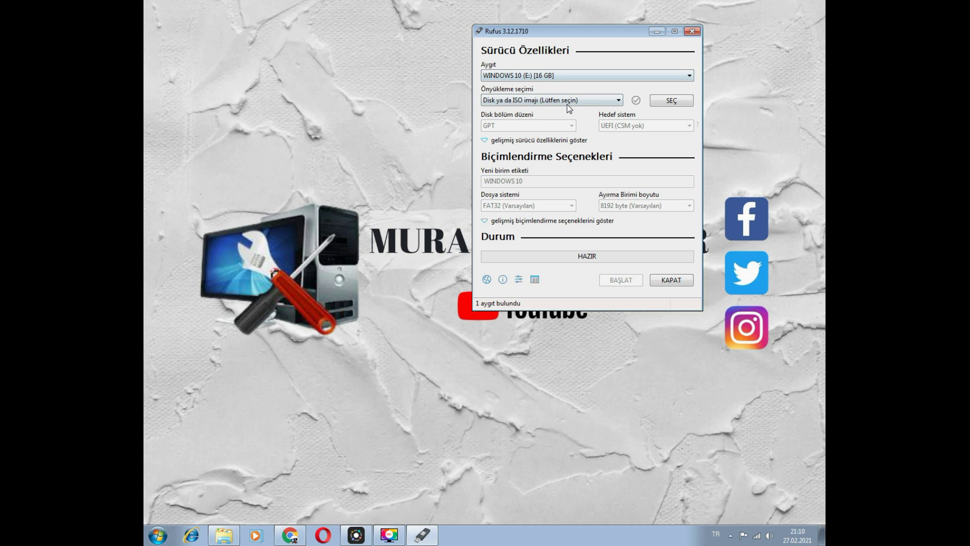
click(685, 102)
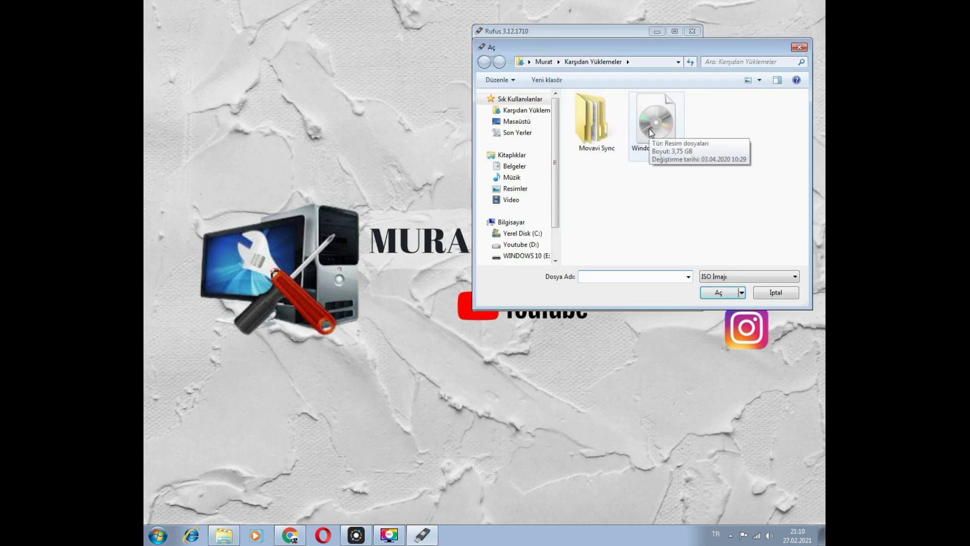
click(655, 136)
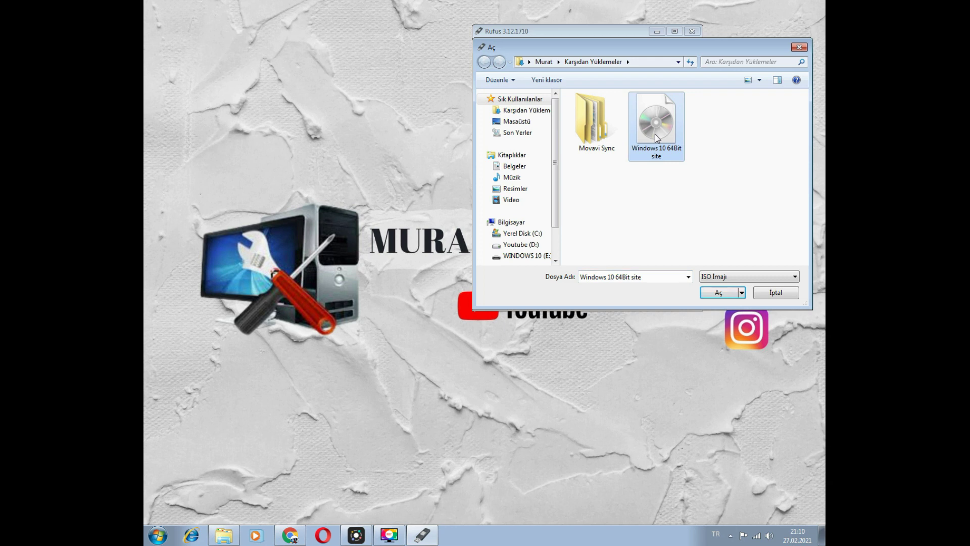
click(521, 110)
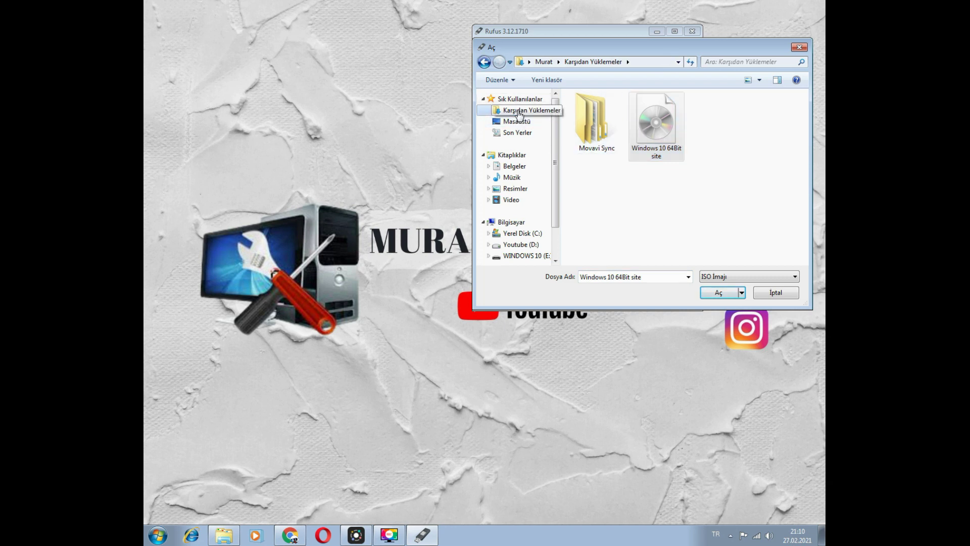
click(666, 126)
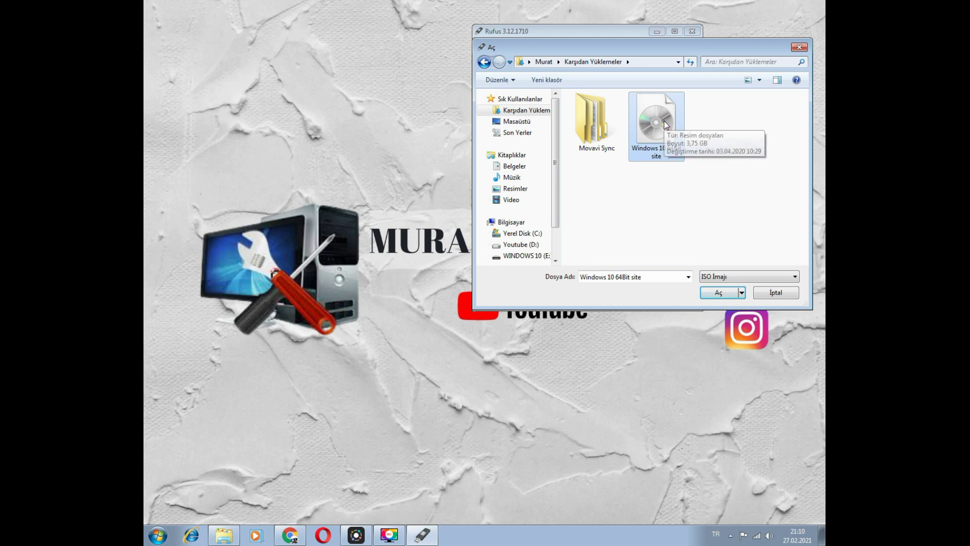
click(718, 293)
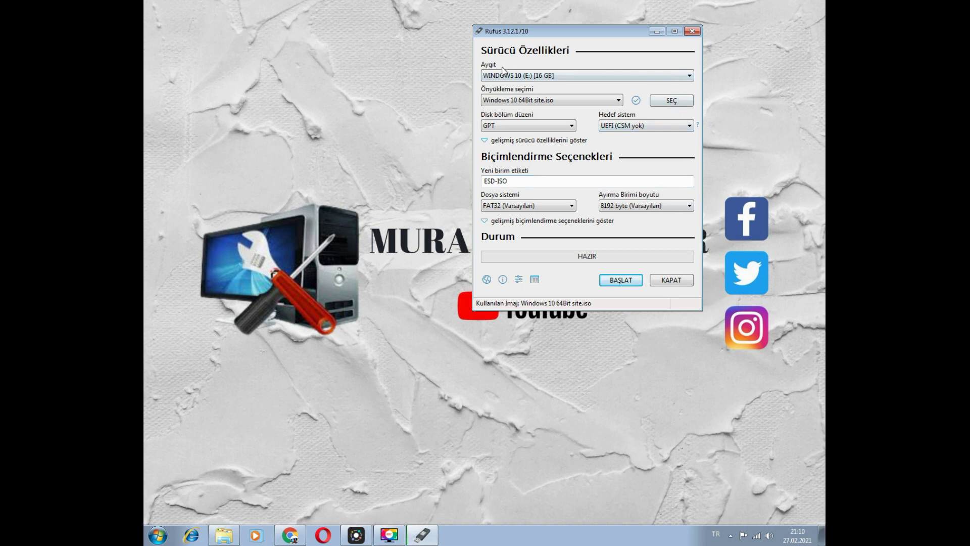
- Alternate the partition scheme between MBR and GPT to compare their target systems, ending on GPT
click(518, 128)
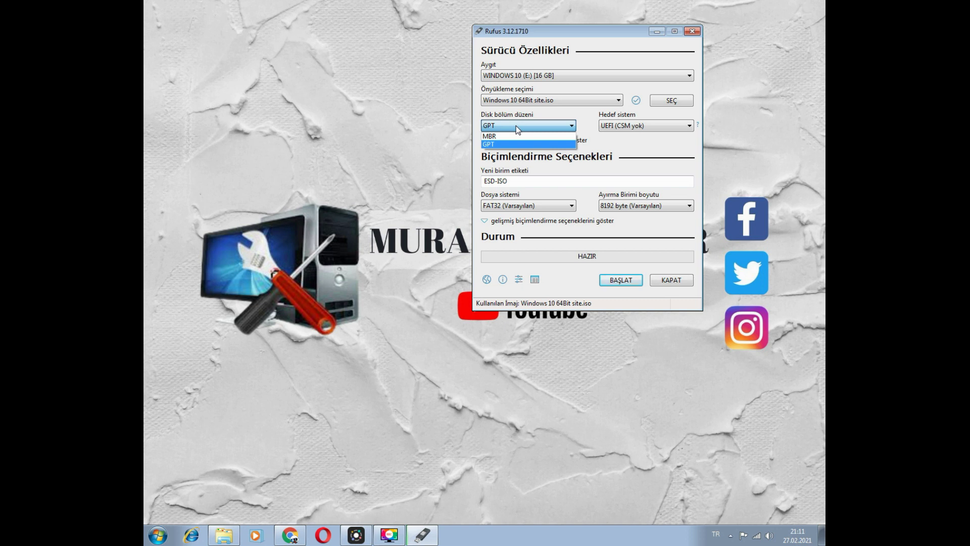
click(511, 136)
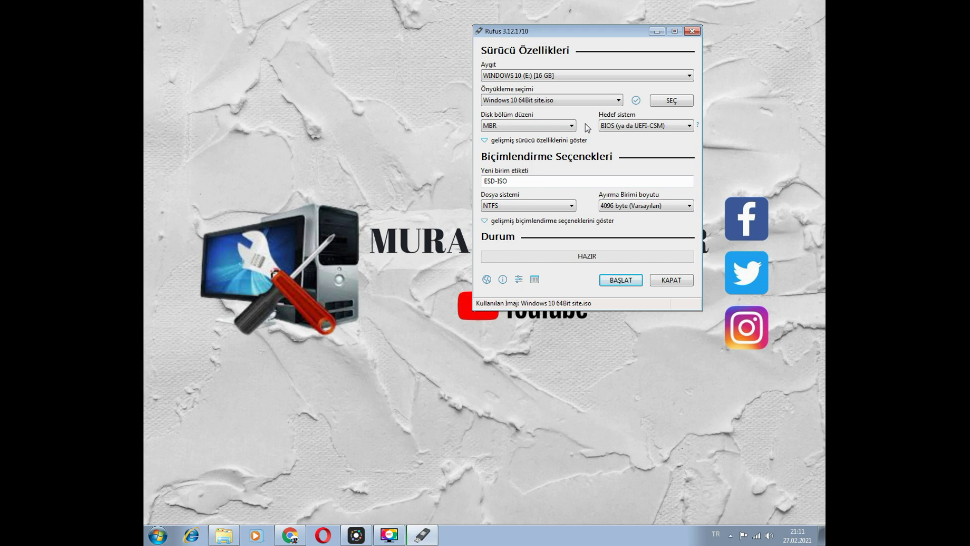
click(562, 127)
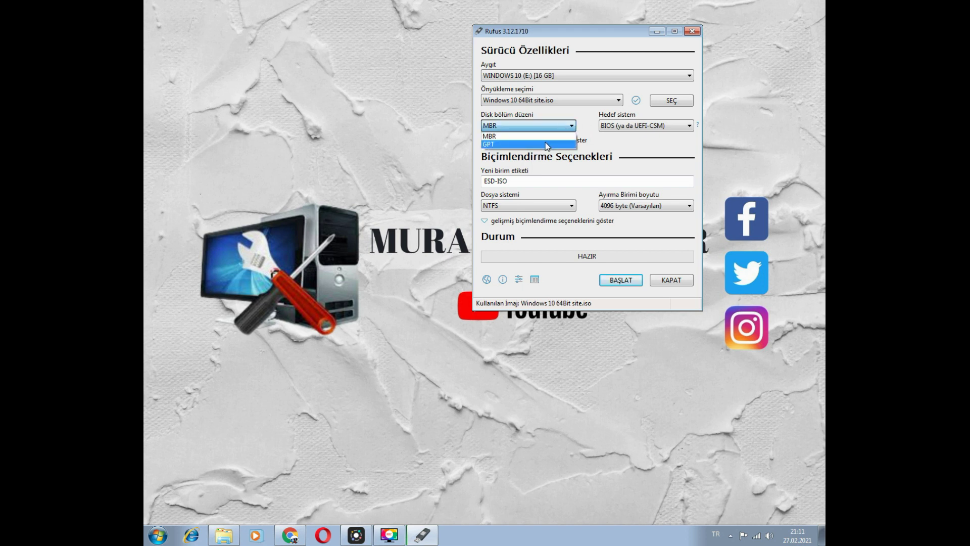
click(545, 145)
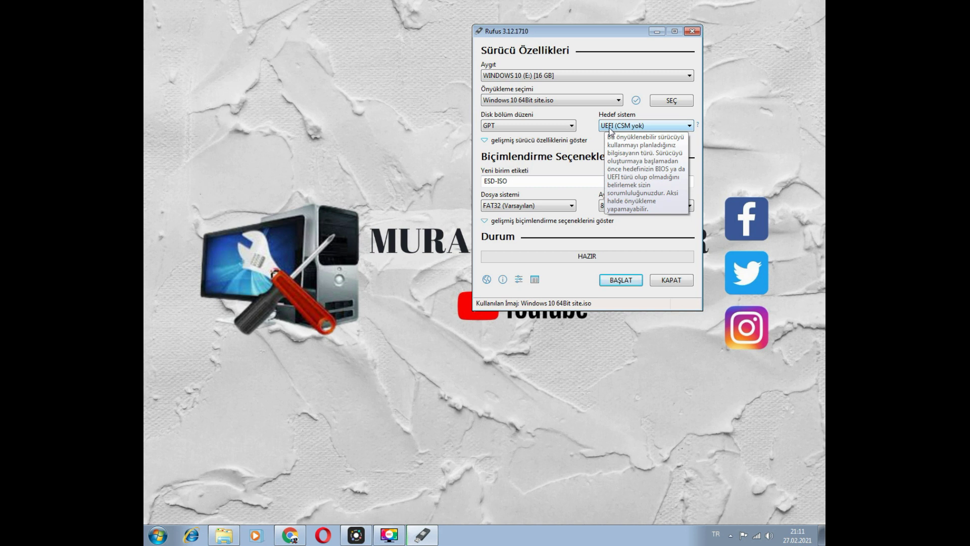
click(545, 126)
click(529, 136)
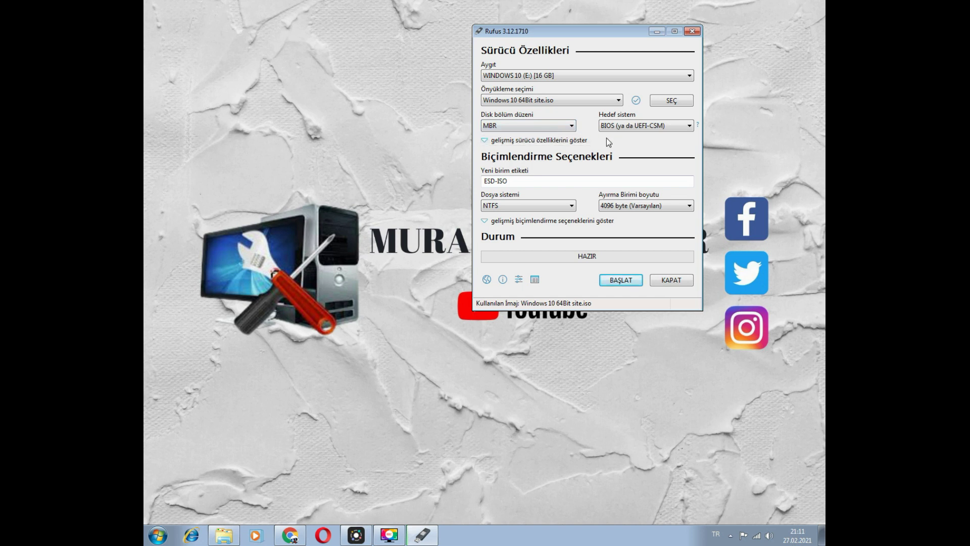
click(546, 123)
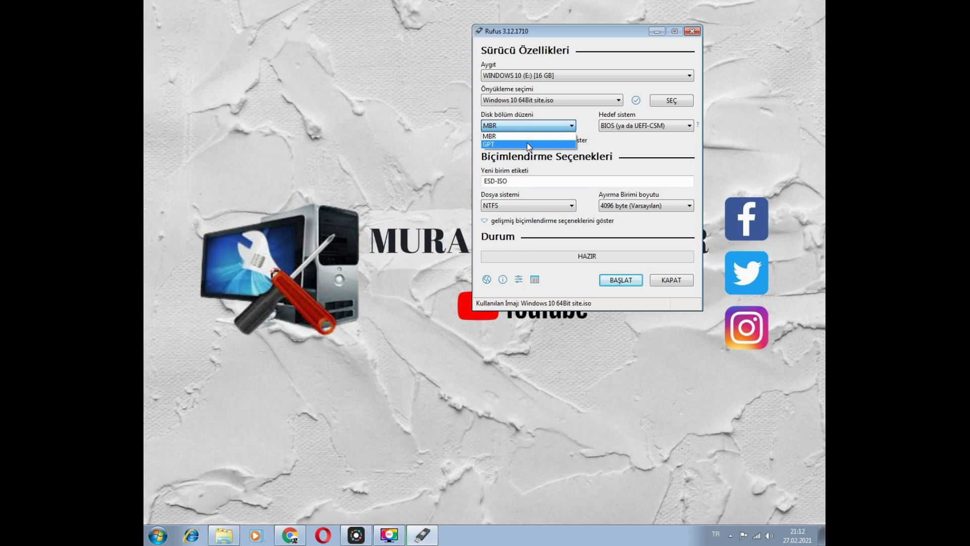
click(528, 144)
click(537, 126)
click(531, 137)
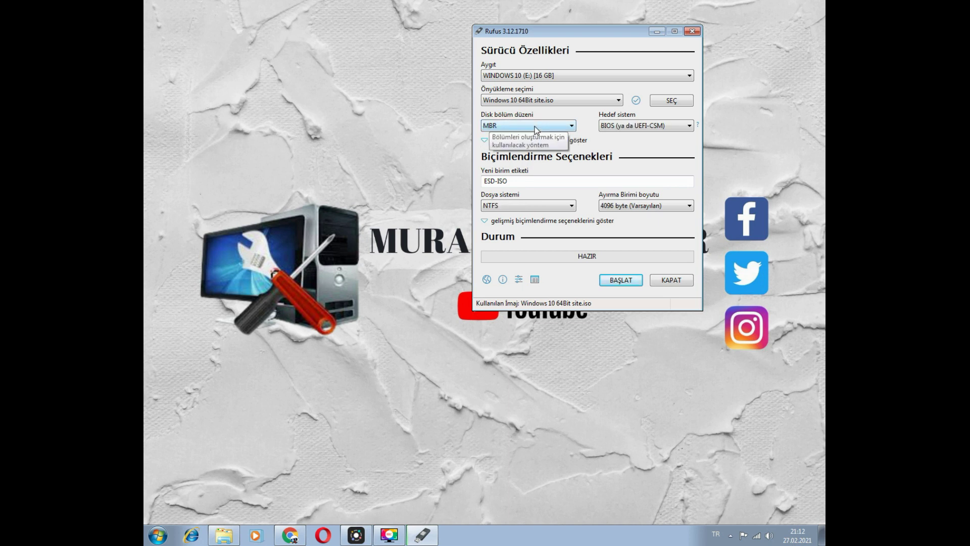
click(535, 126)
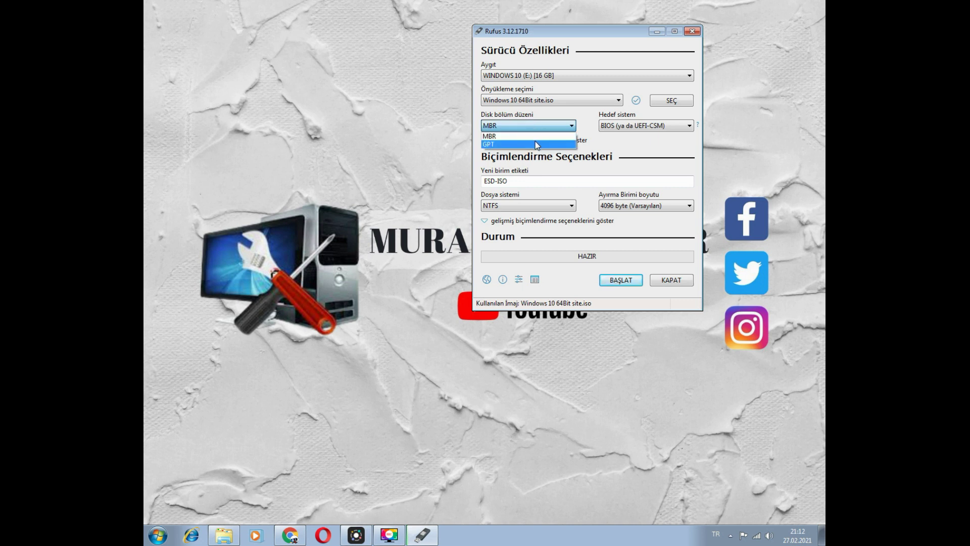
click(535, 144)
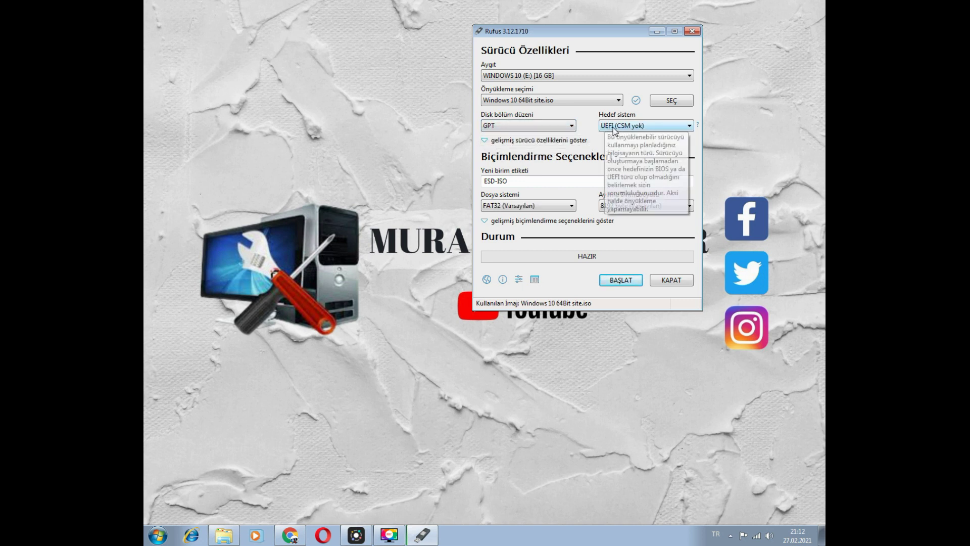
- Replace the new volume label with Windows 10 32/64
click(513, 181)
drag(513, 180, 470, 185)
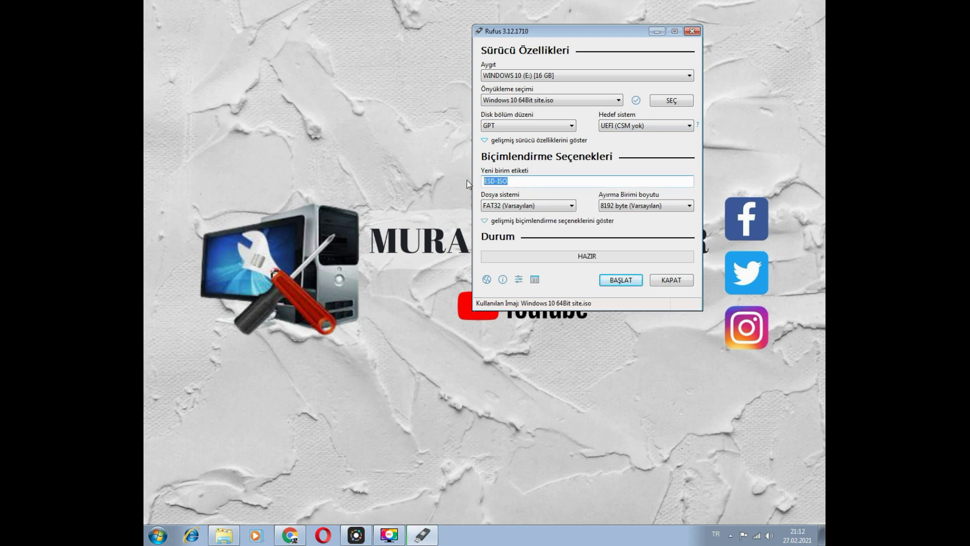
text(Windos)
key(BackSpace)
text(ws 10 32/64)
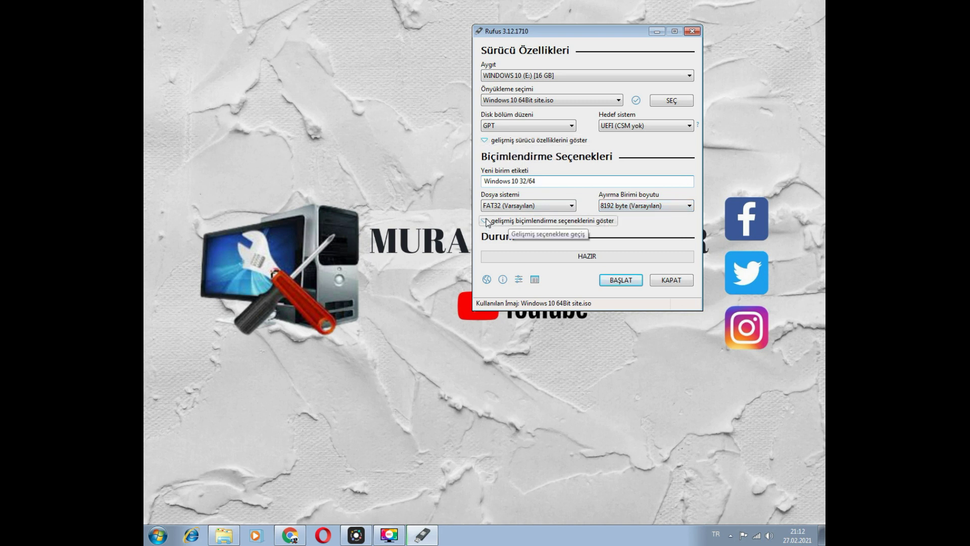
- Expand the advanced drive properties and the advanced format options in turn to examine them, hiding each again
click(487, 144)
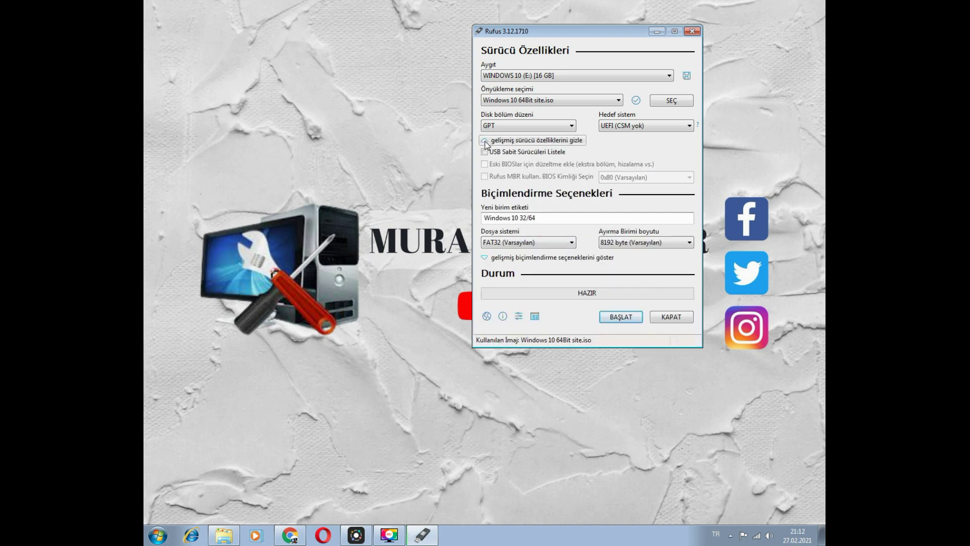
click(487, 145)
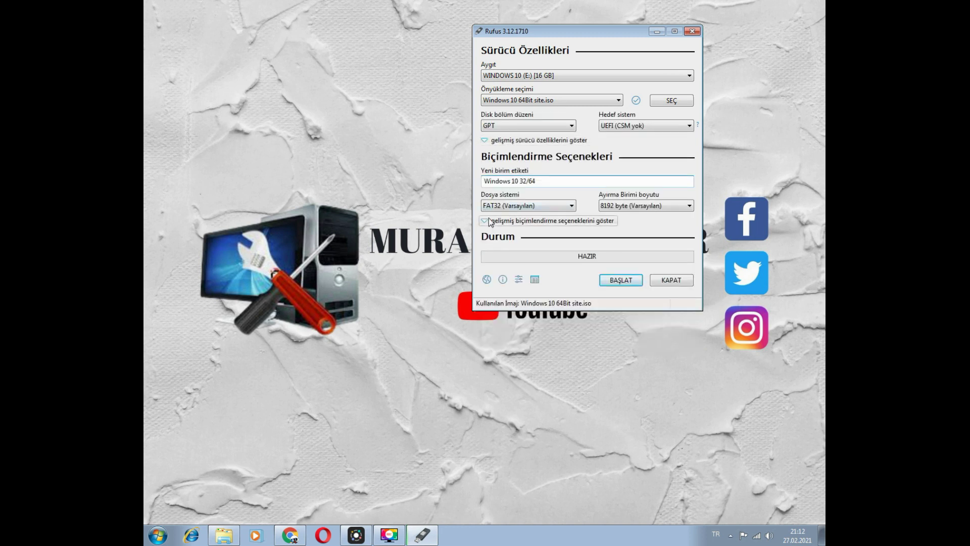
click(489, 221)
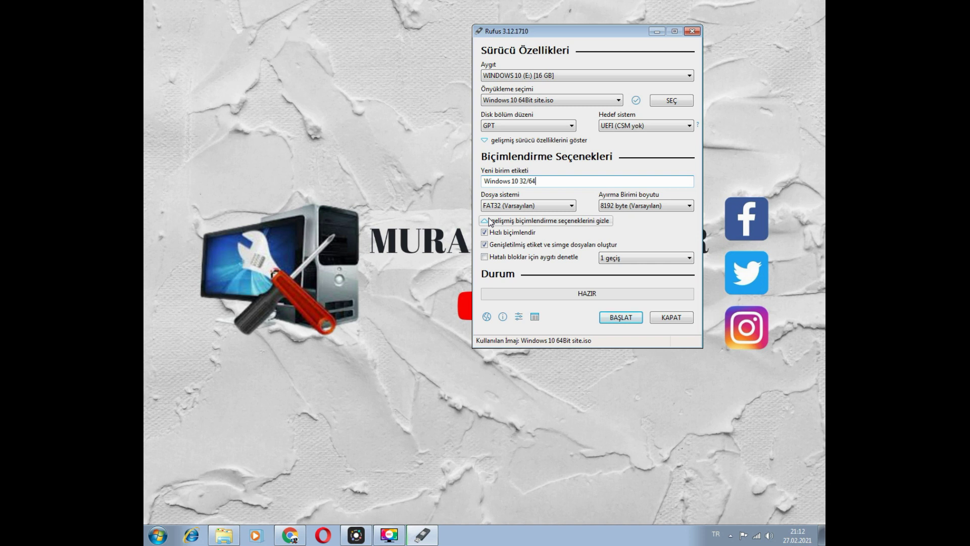
click(489, 221)
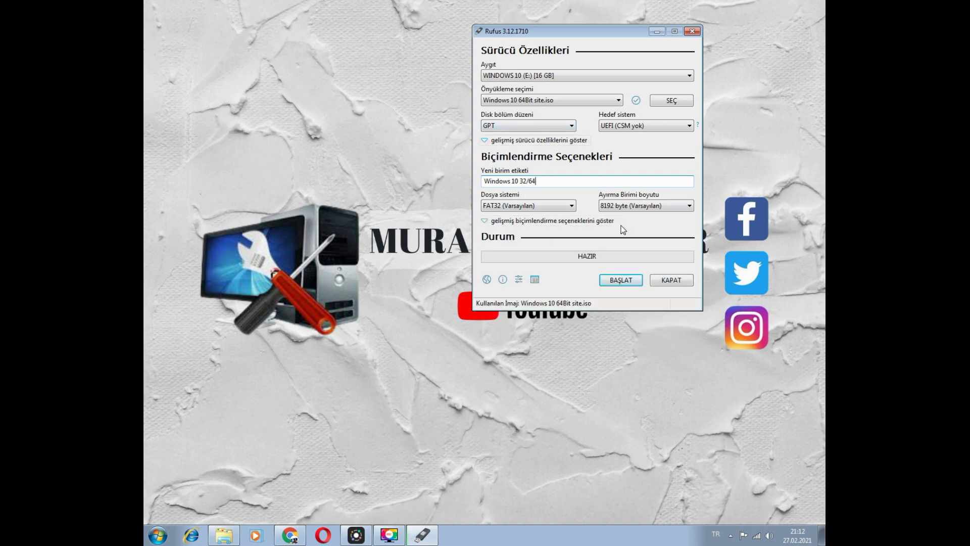
- Write the image to WINDOWS 10 (E:) with the GPT scheme, accepting the erasure of all its data, and close Rufus once finished
click(541, 126)
click(541, 127)
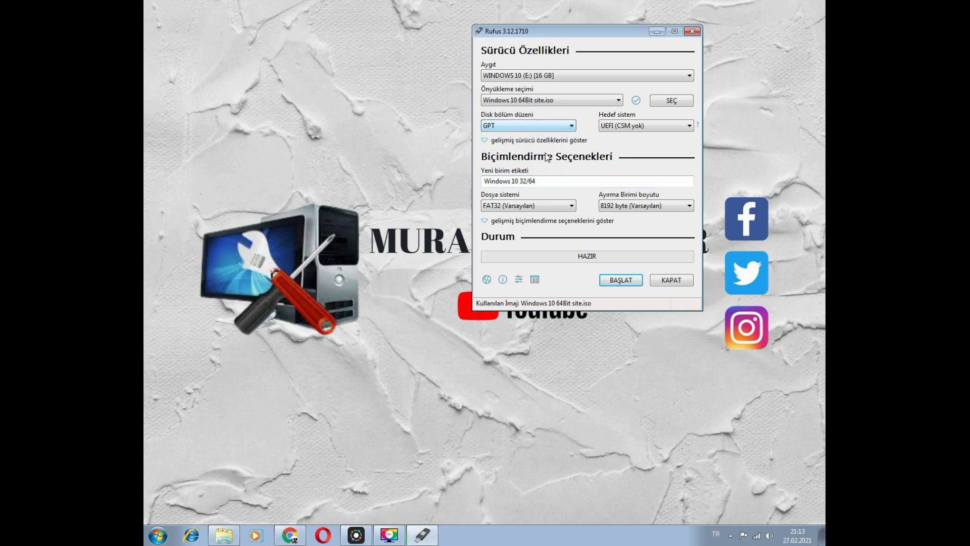
click(623, 286)
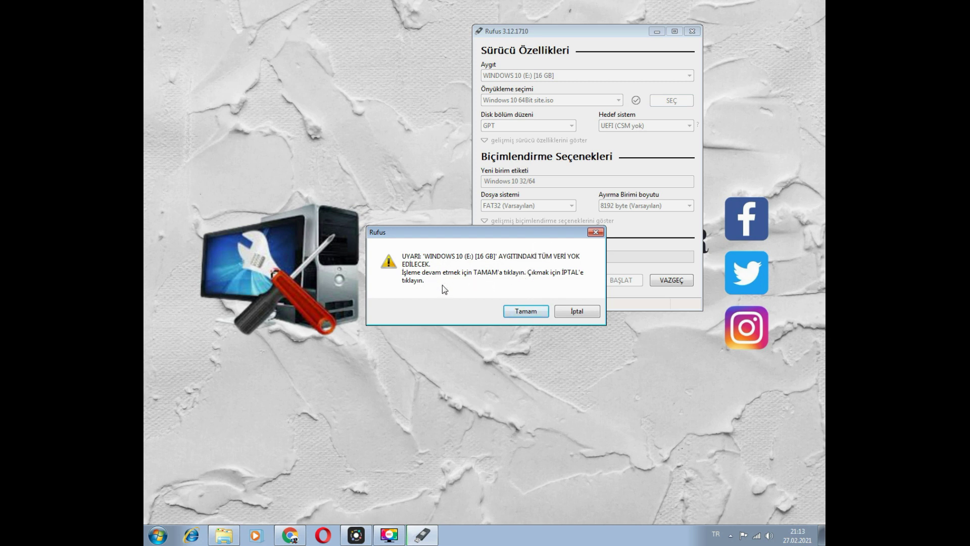
click(524, 313)
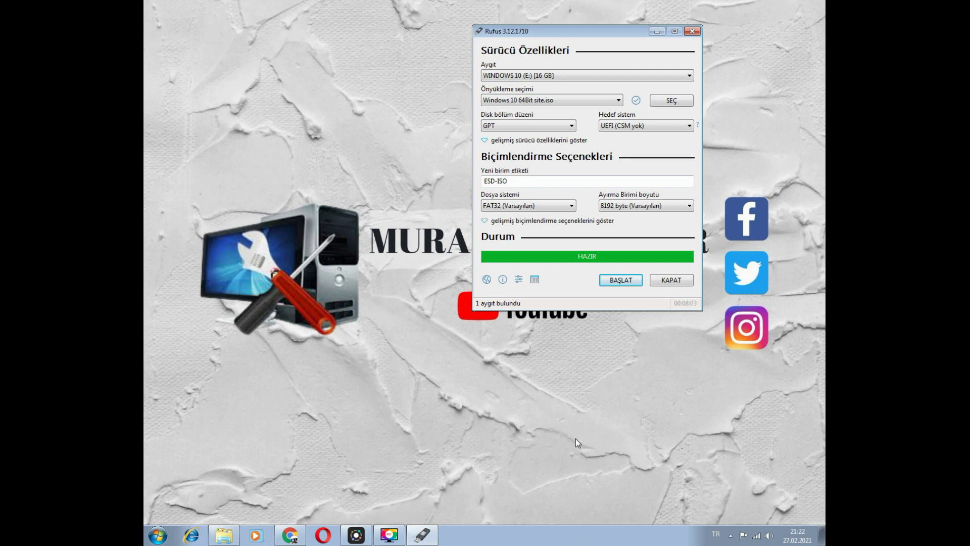
drag(584, 35, 616, 52)
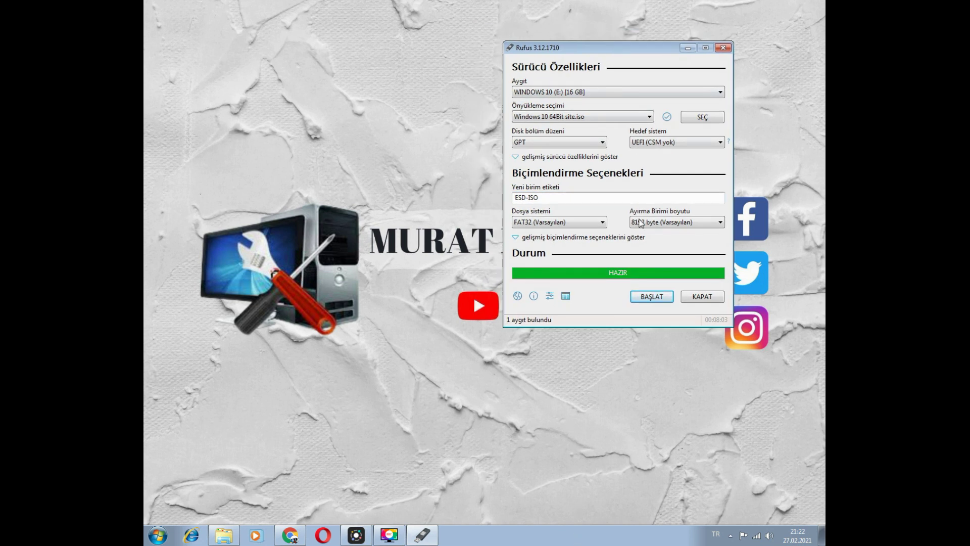
click(707, 298)
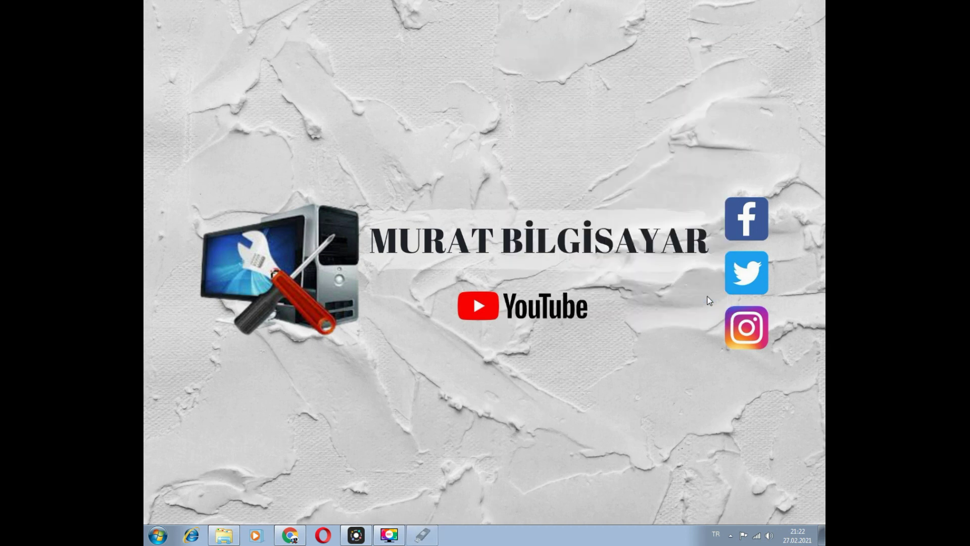
- Open Bilgisayar and check the details and contents of the removable drive WINDOWS 10 (E:), returning to the drive list
click(159, 535)
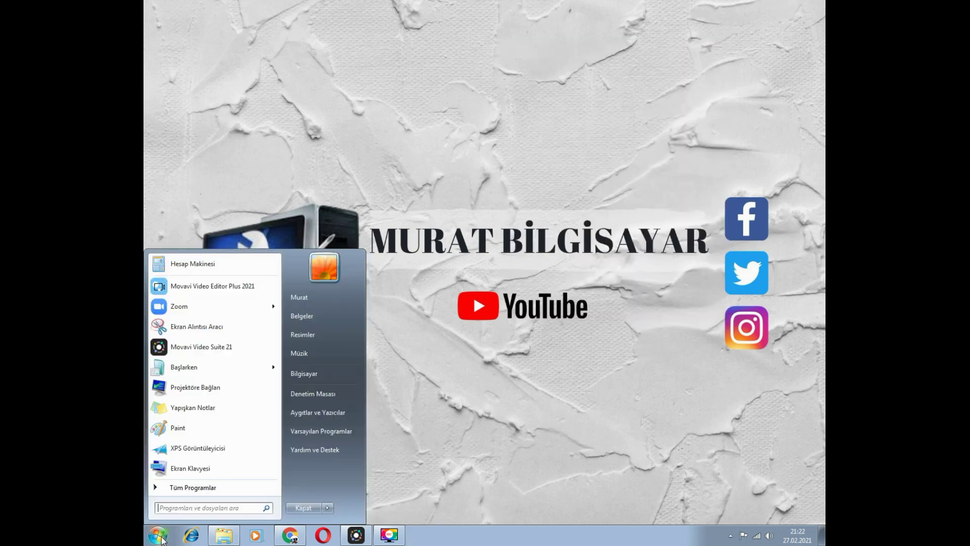
click(307, 377)
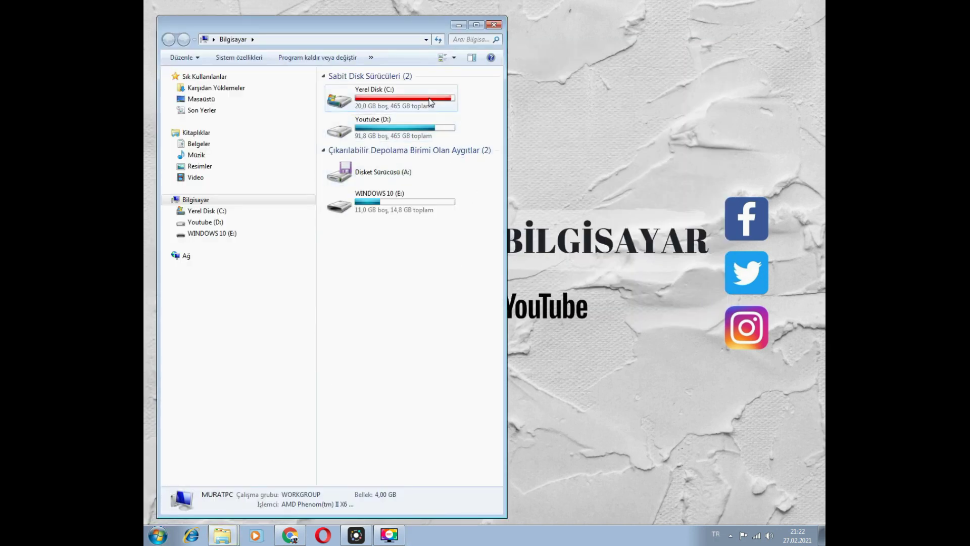
drag(410, 29, 691, 26)
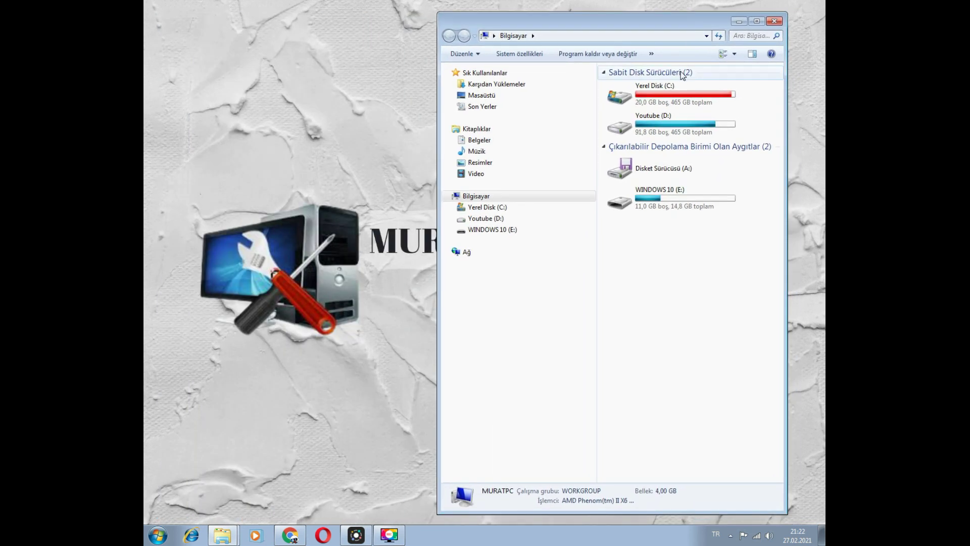
click(663, 195)
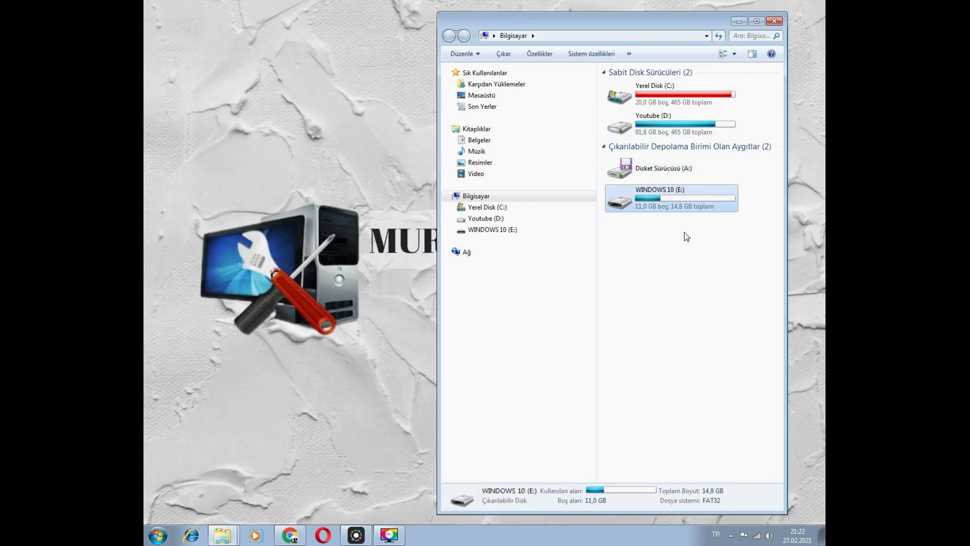
double_click(678, 207)
click(449, 35)
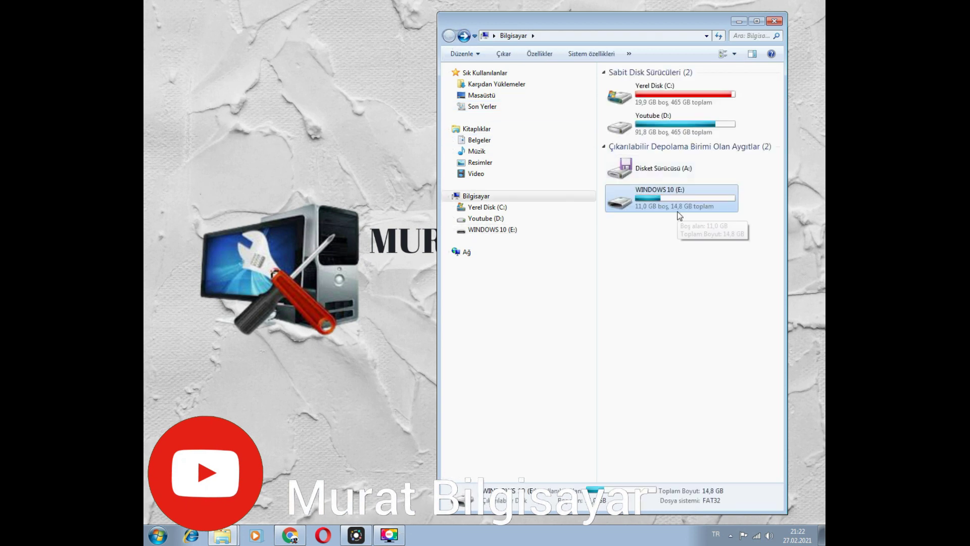